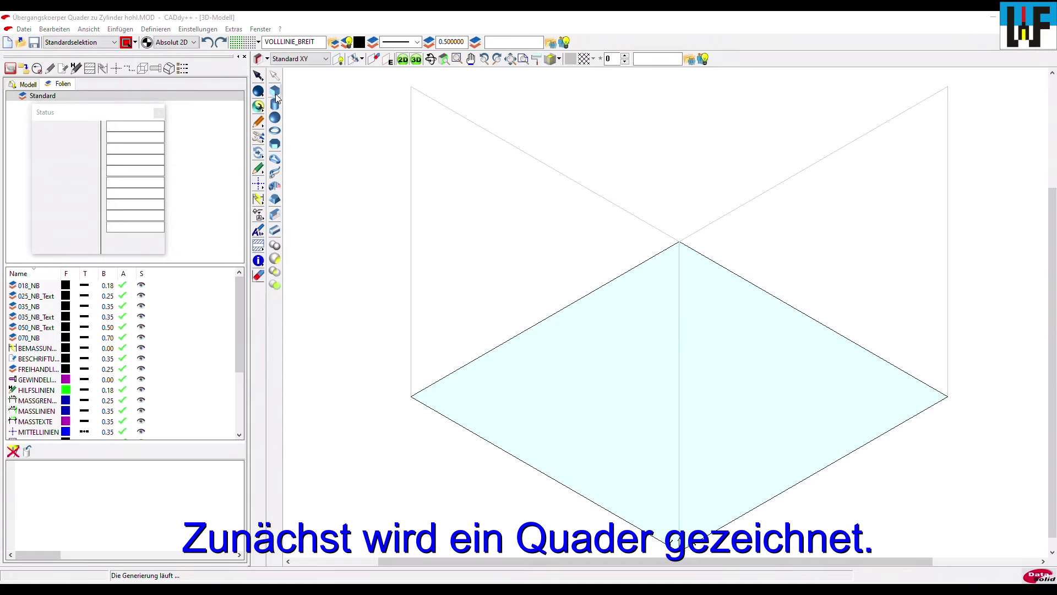
- Create a solid cuboid on the base plane from two base corners and a height point
{"action": "left_click", "coordinate": [275, 91]}
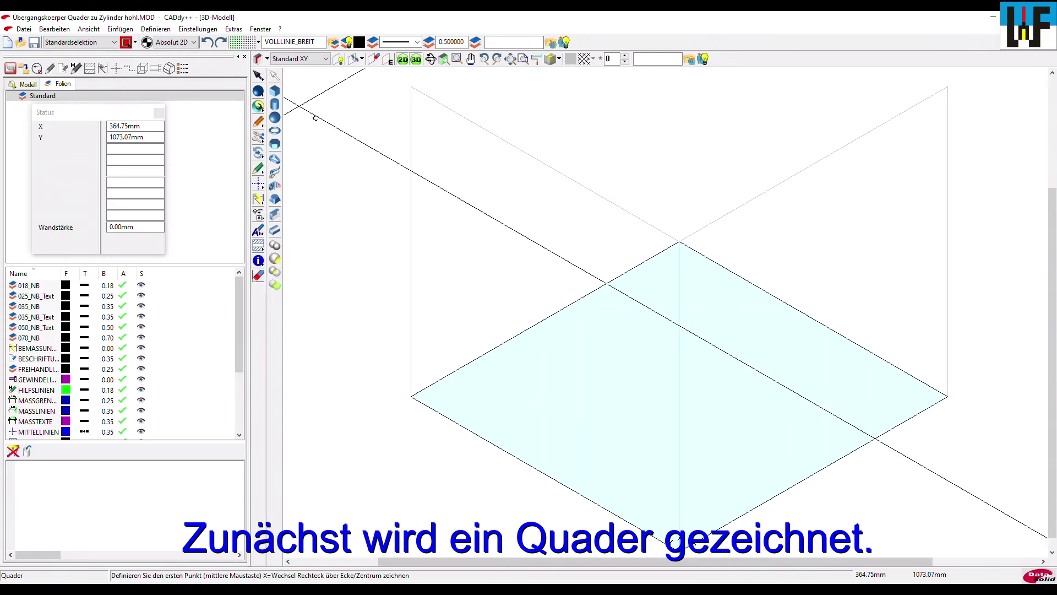
{"action": "left_click", "coordinate": [559, 379]}
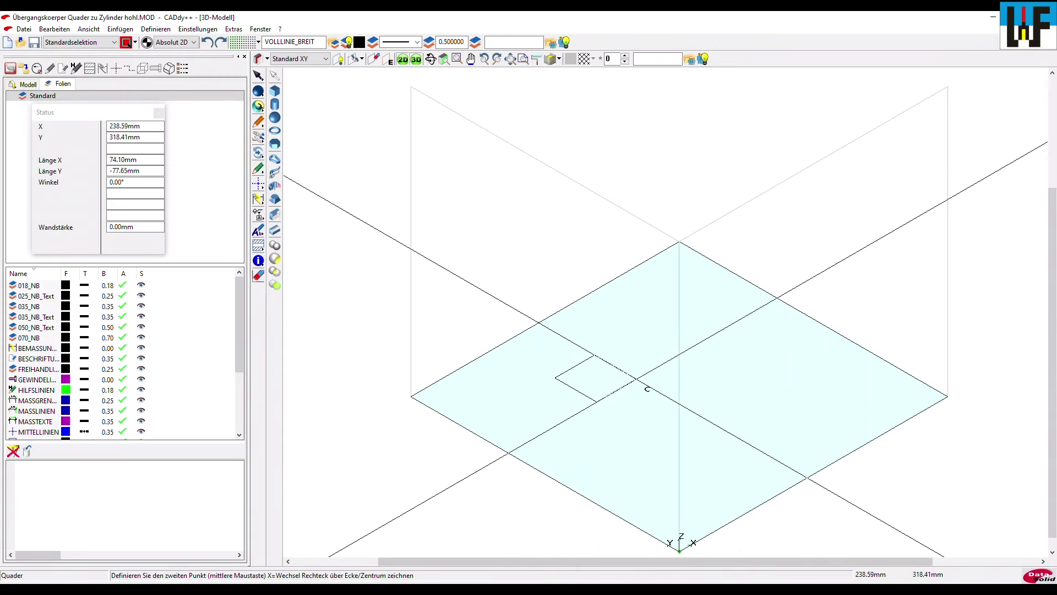
{"action": "left_click", "coordinate": [665, 368]}
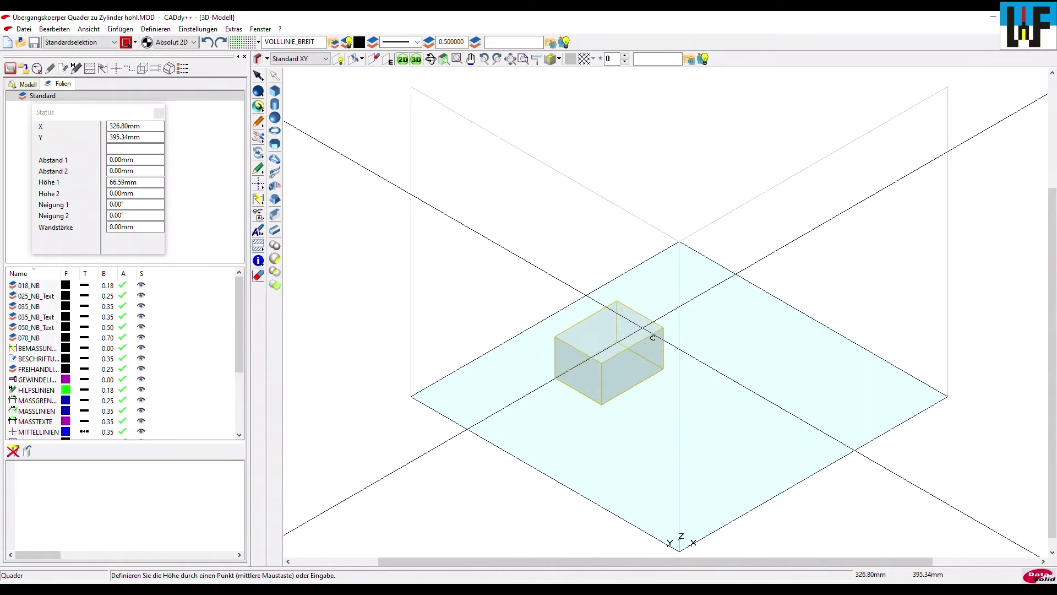
{"action": "left_click", "coordinate": [644, 331]}
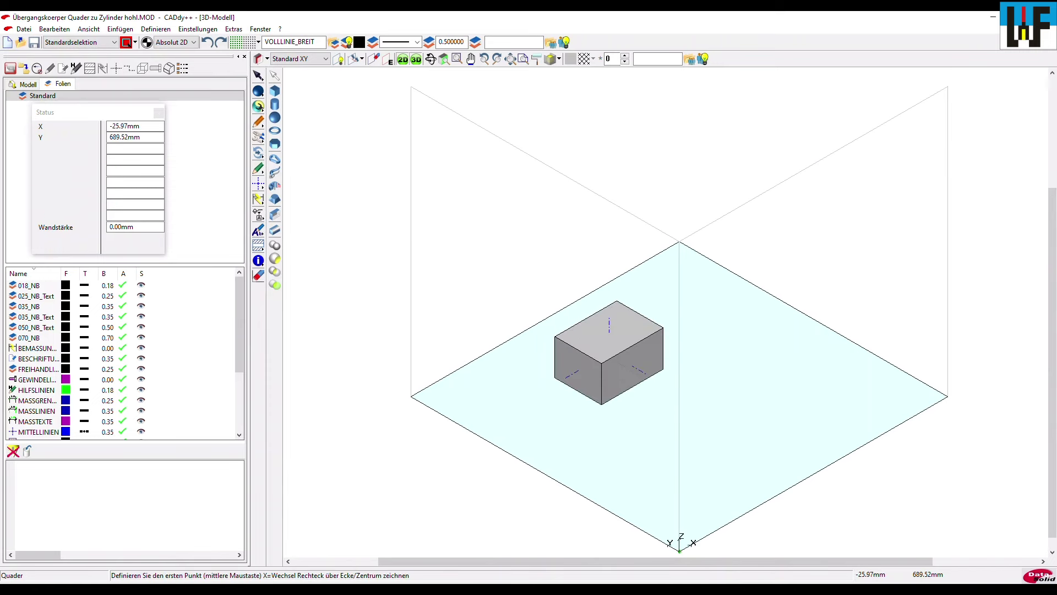
{"action": "key", "text": "Escape"}
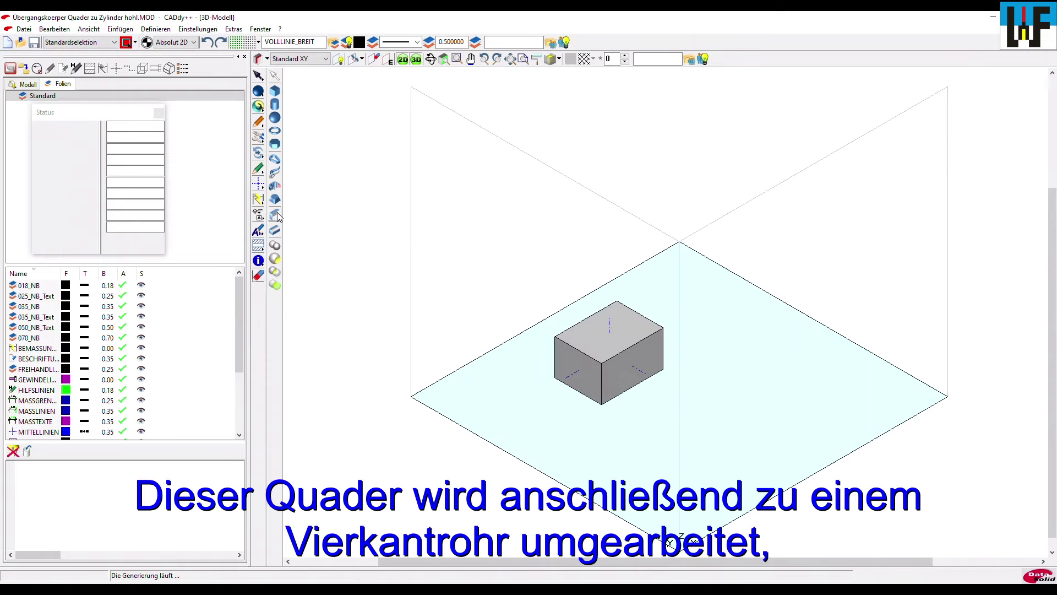
- Hollow the box with Stärke -5 mm, removing both opposite end faces, then orbit to inspect
{"action": "left_click", "coordinate": [274, 214]}
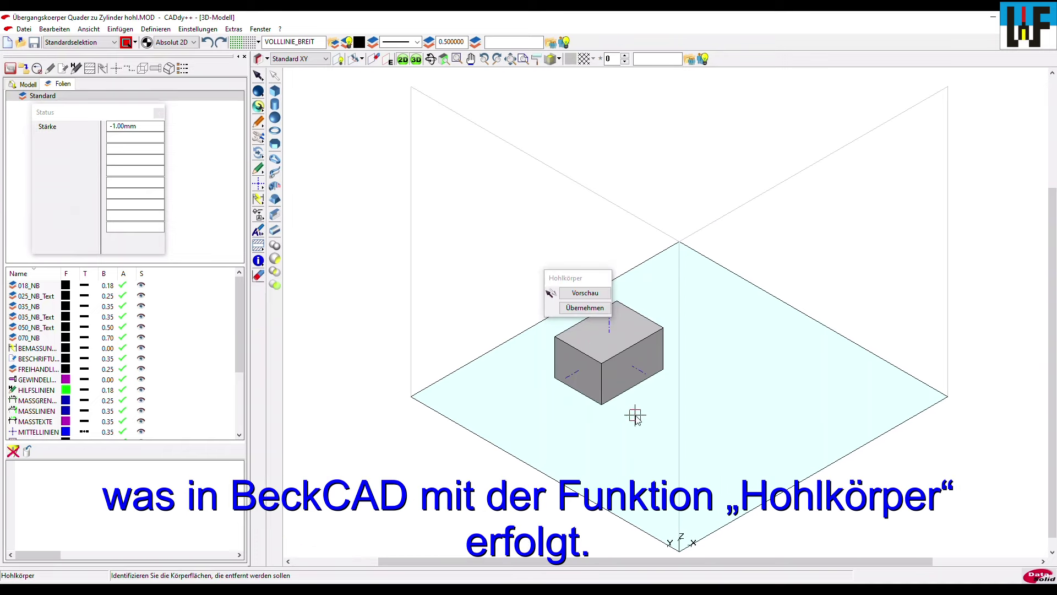
{"action": "left_click", "coordinate": [621, 386]}
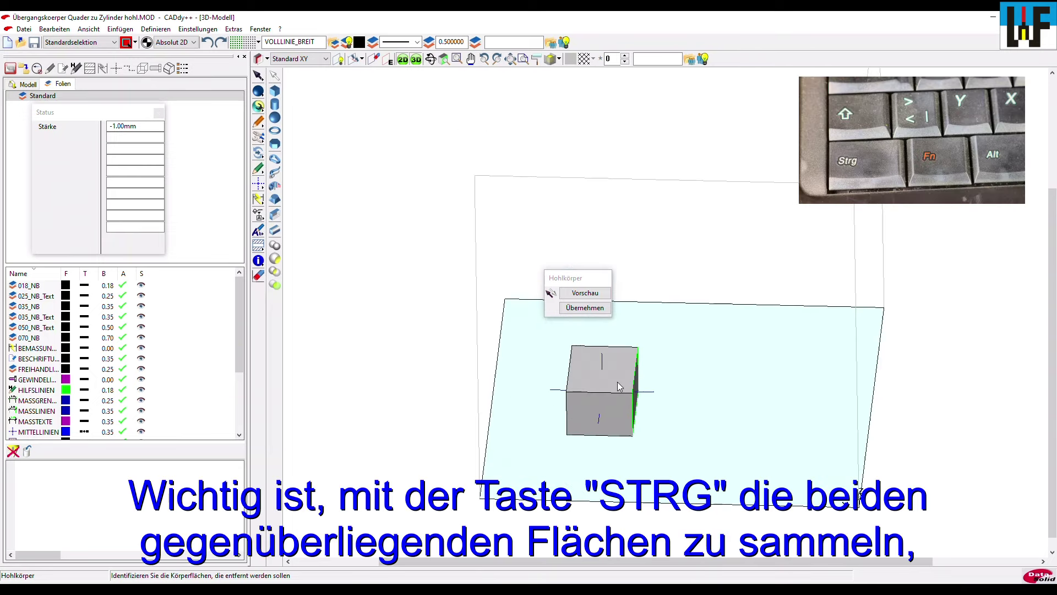
{"action": "left_click", "coordinate": [616, 423], "text": "ctrl"}
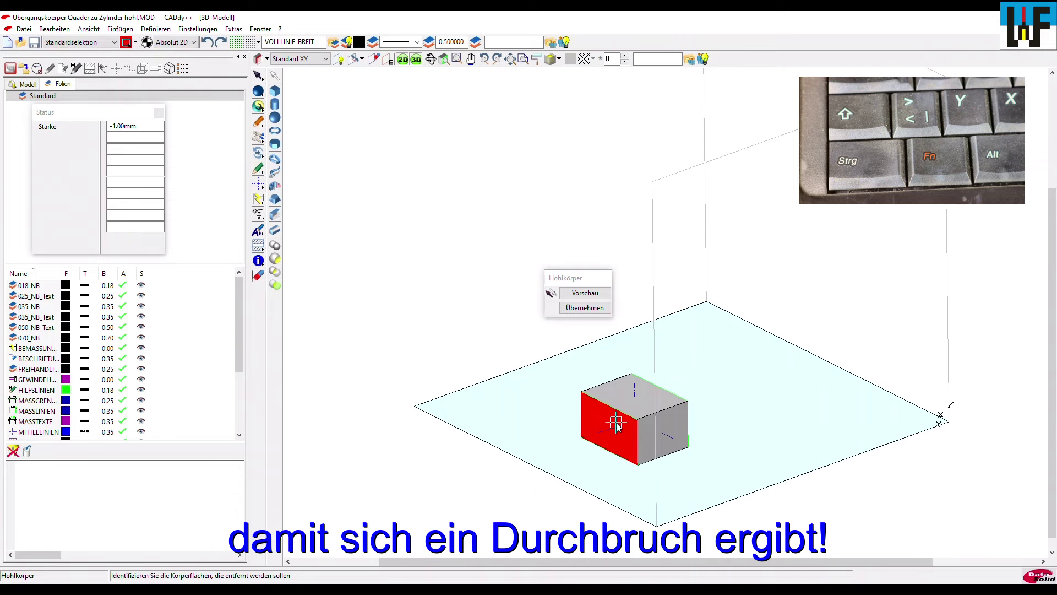
{"action": "left_click", "coordinate": [139, 126]}
{"action": "type", "text": "-1."}
{"action": "left_click", "coordinate": [210, 128]}
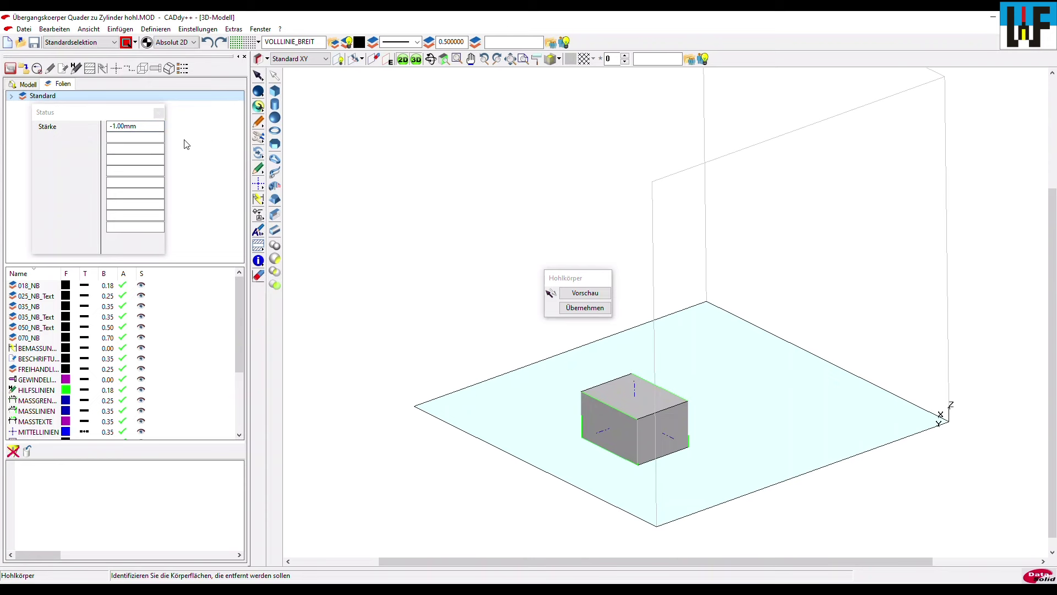
{"action": "left_click", "coordinate": [143, 126]}
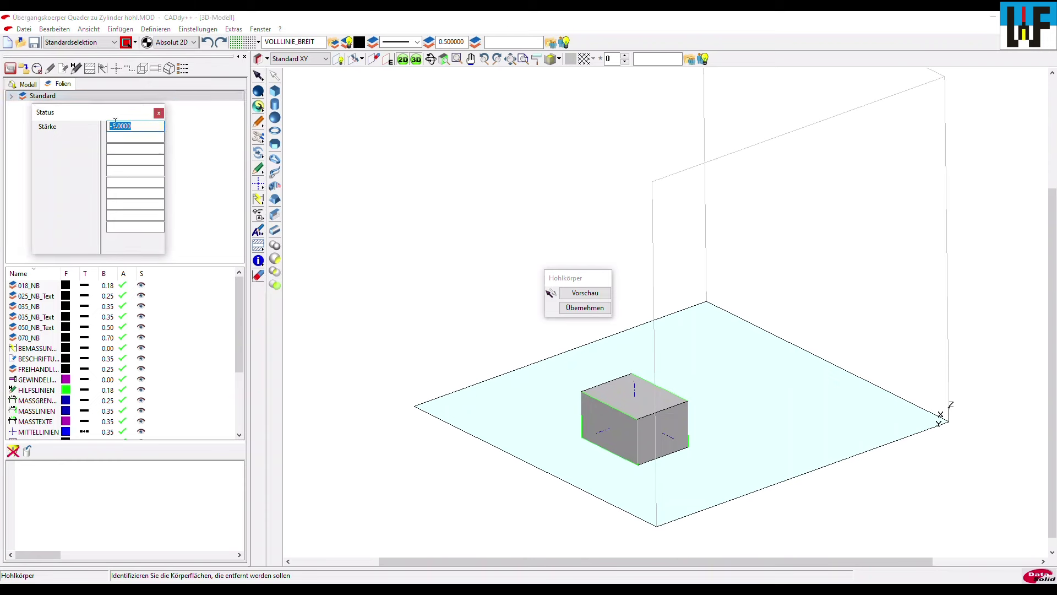
{"action": "key", "text": "Return"}
{"action": "left_click", "coordinate": [576, 309]}
{"action": "mouse_move", "coordinate": [593, 435]}
{"action": "middle_mouse_down"}
{"action": "mouse_move", "coordinate": [567, 438]}
{"action": "mouse_move", "coordinate": [549, 420]}
{"action": "middle_mouse_up"}
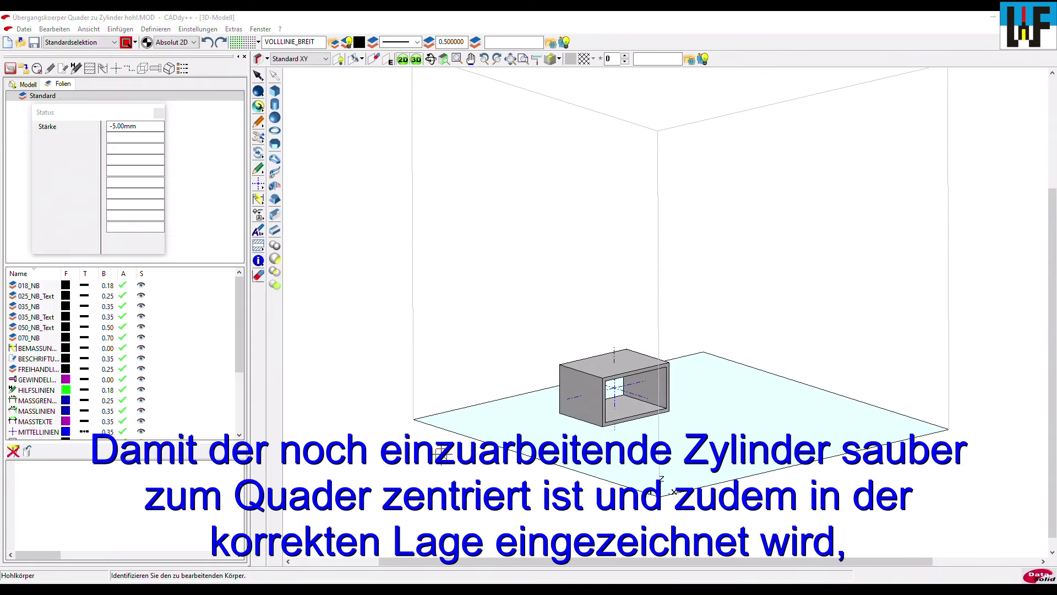
- Define a construction plane (St-KE) on the square tube's front end face
{"action": "left_click", "coordinate": [259, 58]}
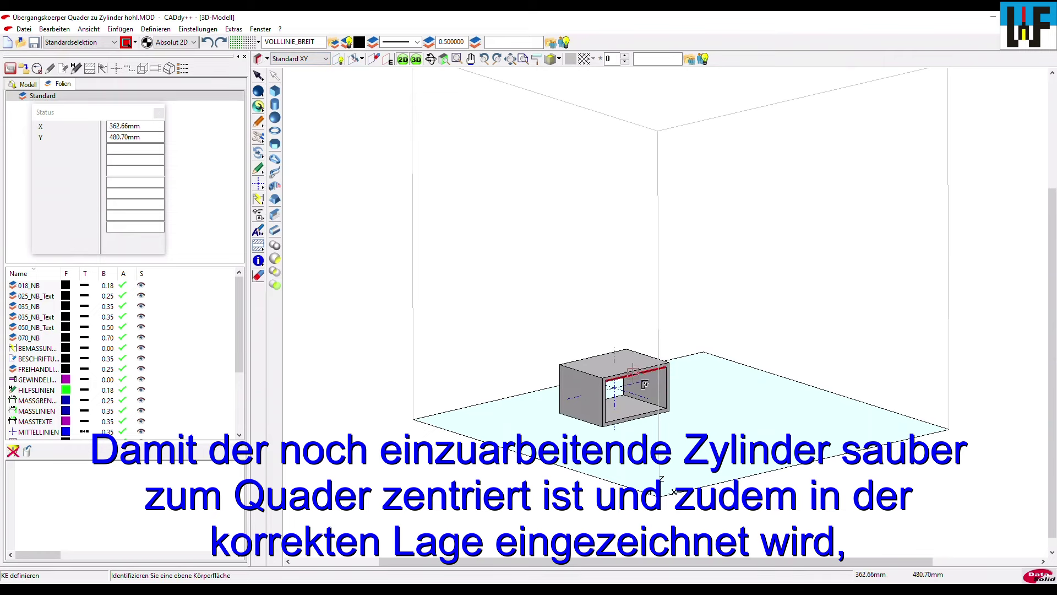
{"action": "scroll", "coordinate": [644, 385], "scroll_direction": "up", "scroll_amount": 1}
{"action": "scroll", "coordinate": [644, 385], "scroll_direction": "up", "scroll_amount": 1}
{"action": "scroll", "coordinate": [645, 385], "scroll_direction": "up", "scroll_amount": 2}
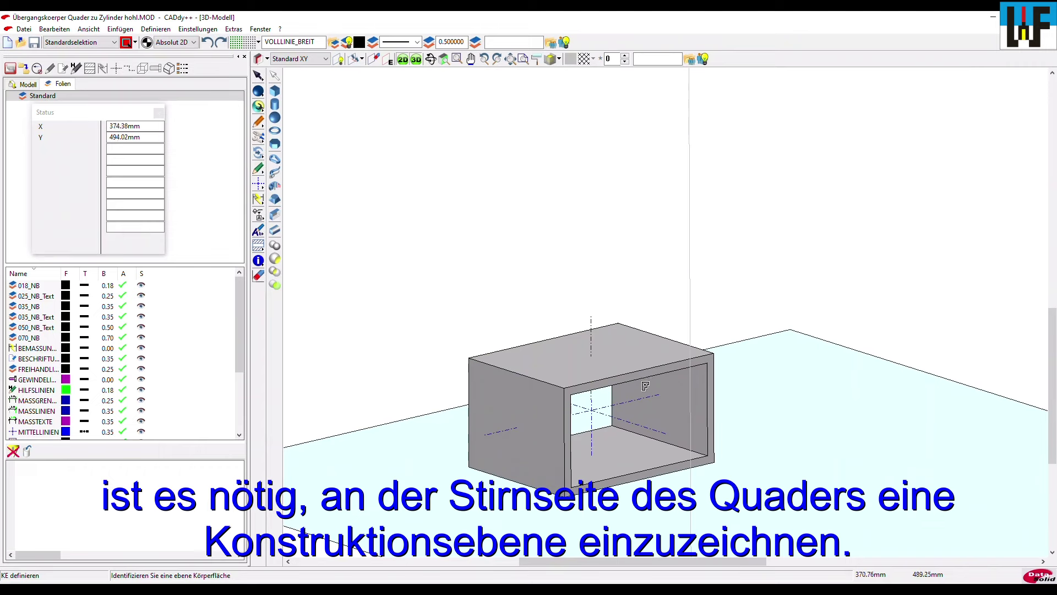
{"action": "left_click", "coordinate": [631, 377]}
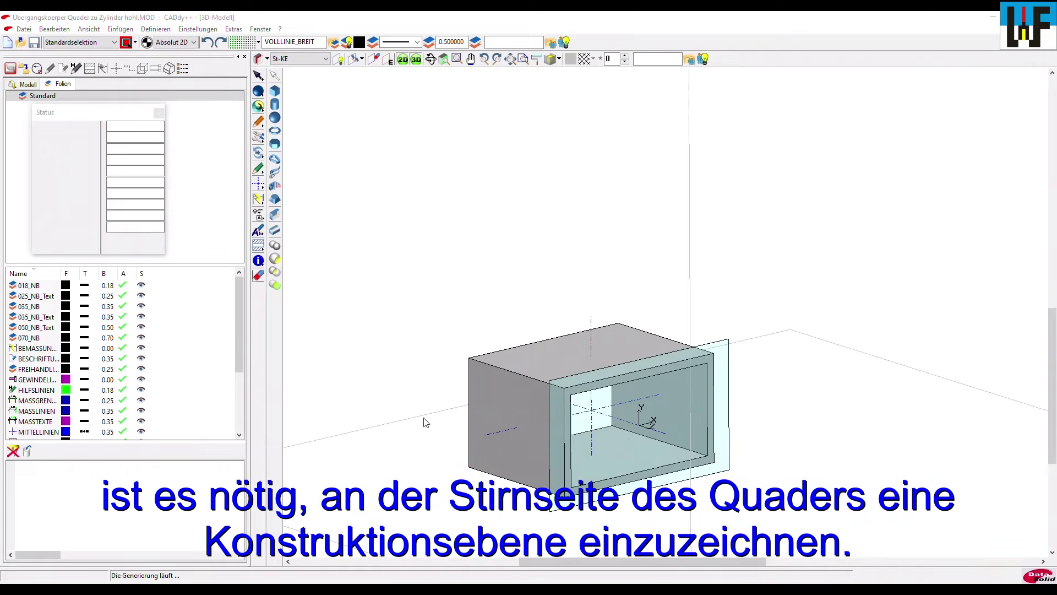
{"action": "left_click", "coordinate": [275, 104]}
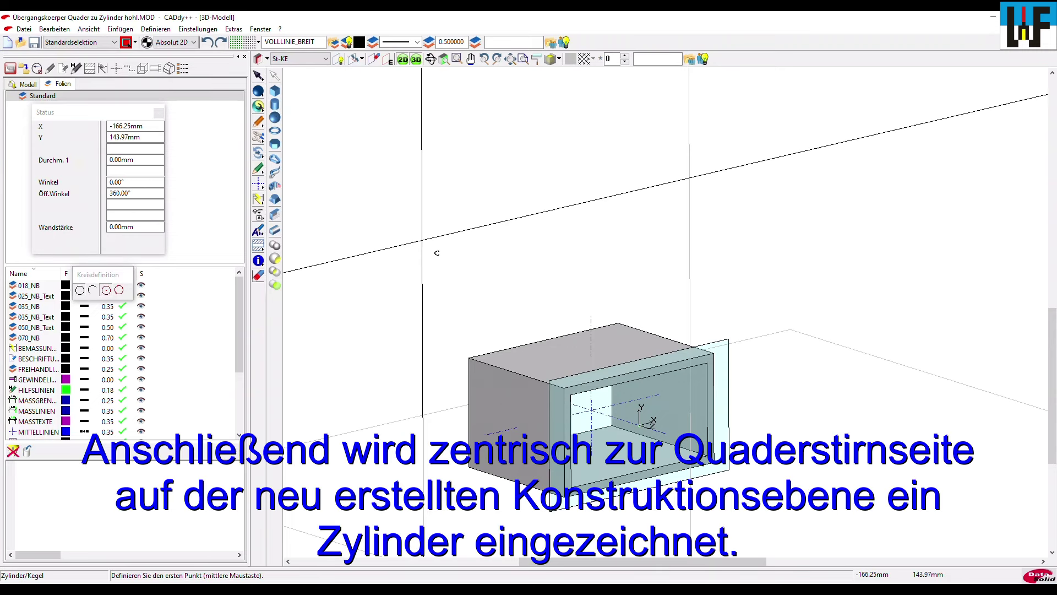
- Draw a cylinder centred on the front face via the Ebene/Schwerpunkt snap, setting diameter and length
{"action": "middle_click", "coordinate": [502, 329]}
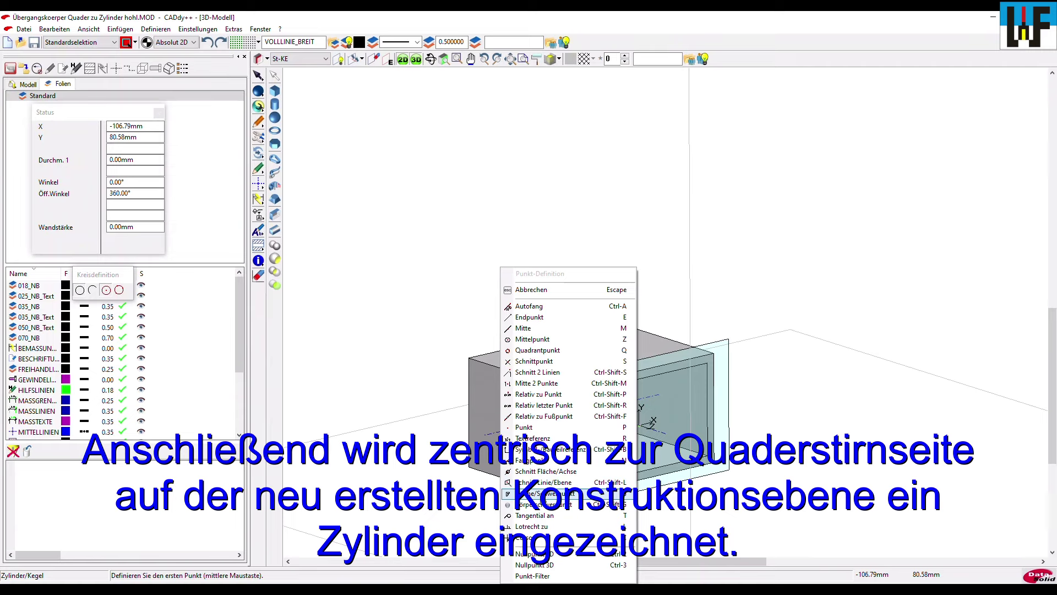
{"action": "left_click", "coordinate": [551, 494]}
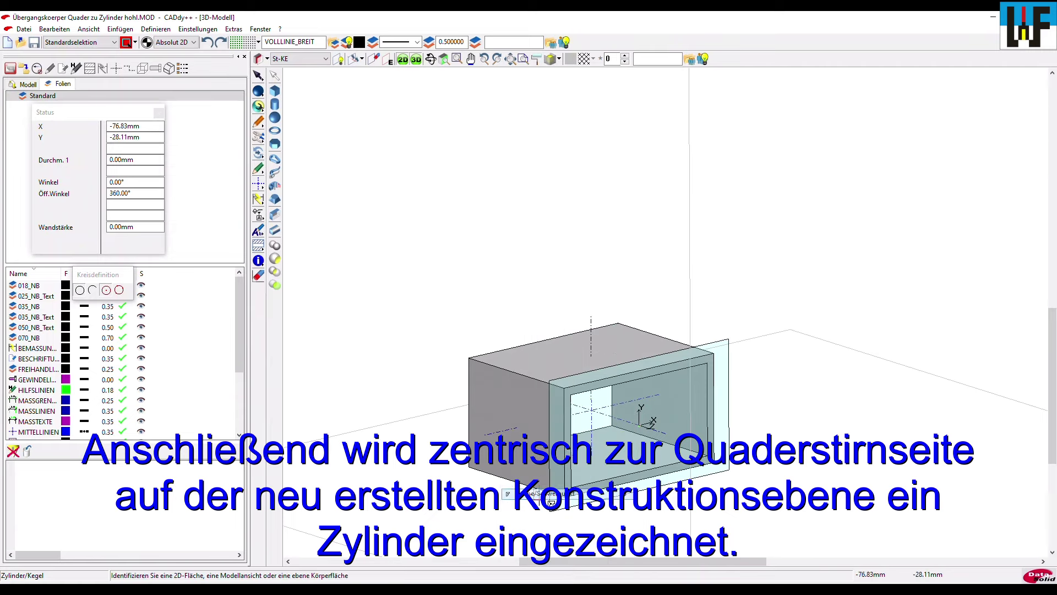
{"action": "left_click", "coordinate": [575, 389]}
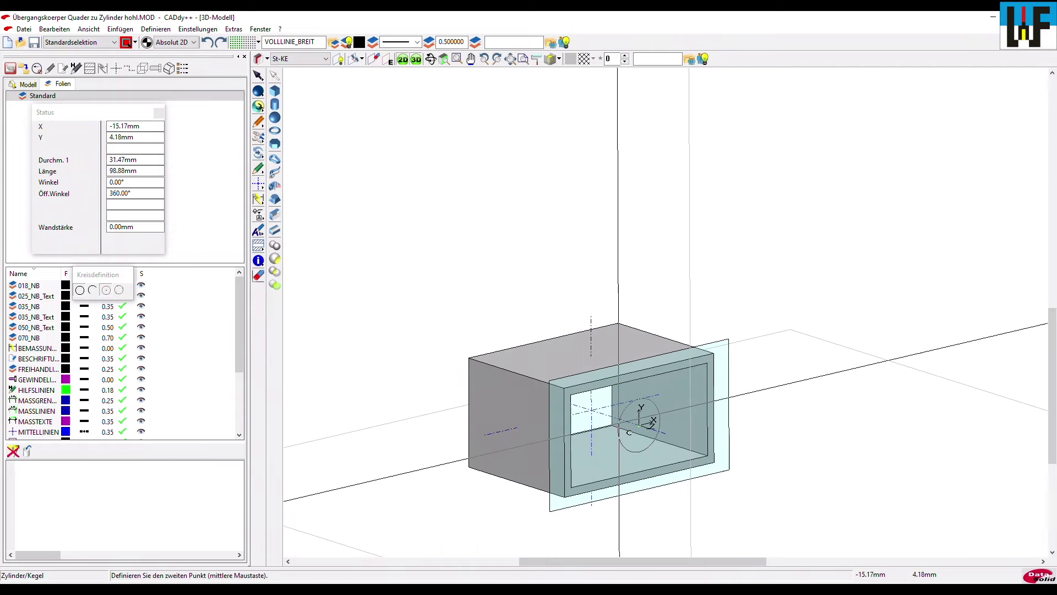
{"action": "left_click", "coordinate": [616, 421]}
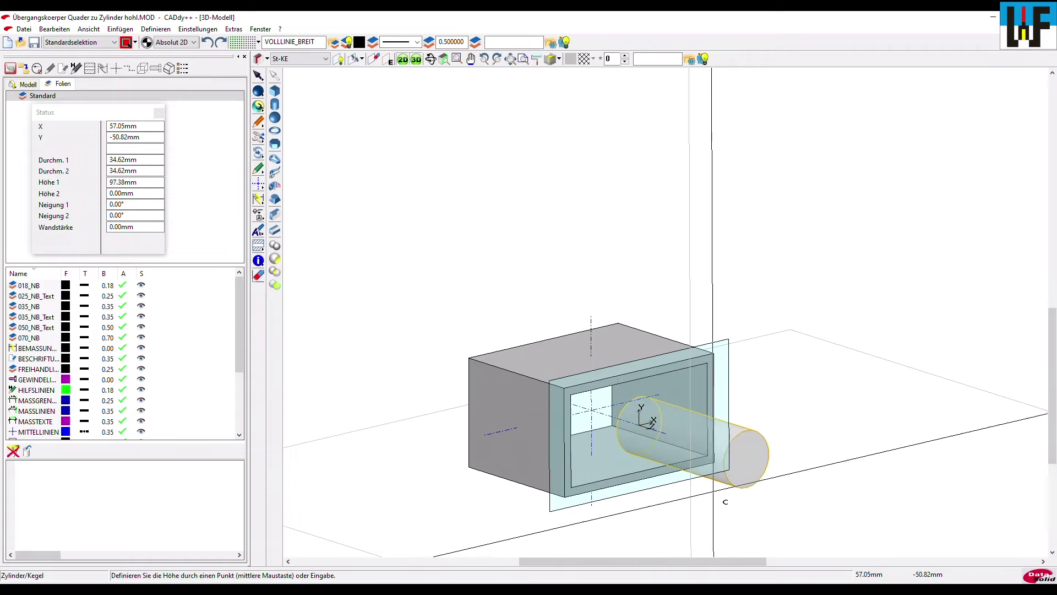
{"action": "left_click", "coordinate": [749, 512]}
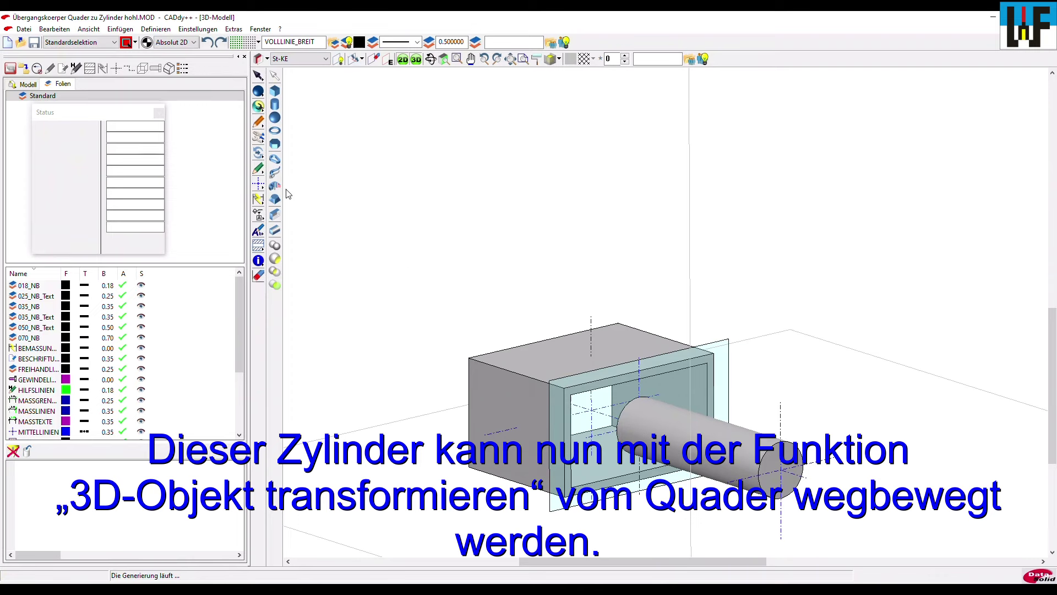
- Shift the cylinder outward along its Z axis from its end-face centre, leaving a gap
{"action": "left_click", "coordinate": [256, 154]}
{"action": "left_click", "coordinate": [277, 111]}
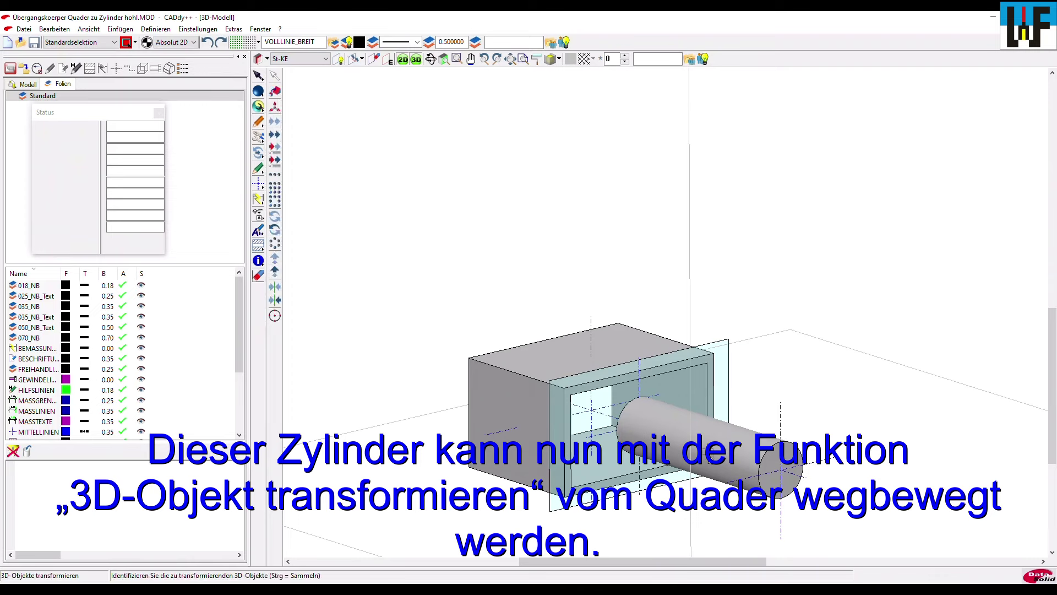
{"action": "left_click", "coordinate": [708, 441]}
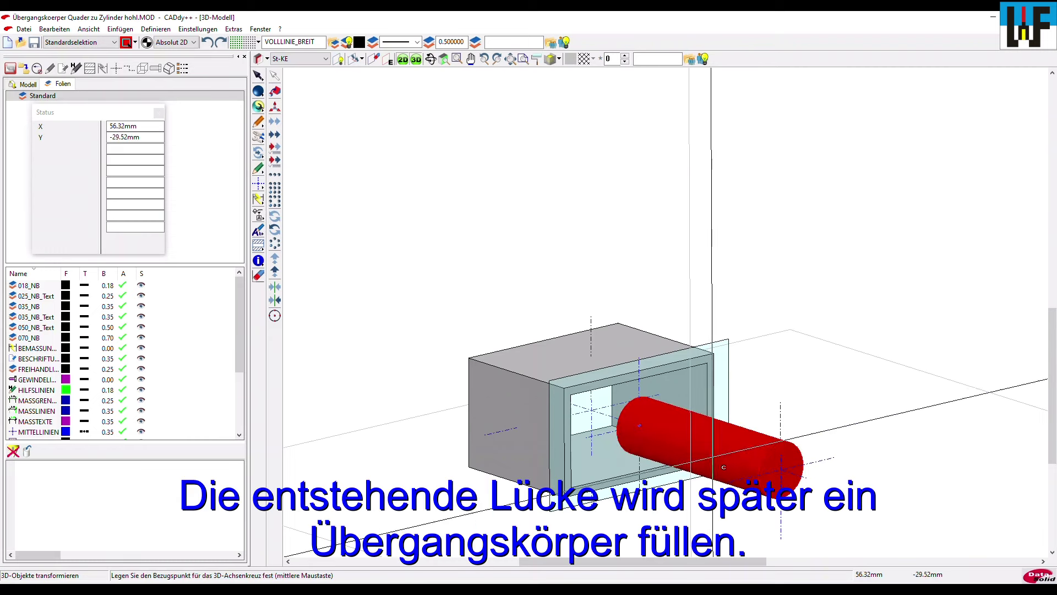
{"action": "right_click", "coordinate": [765, 468]}
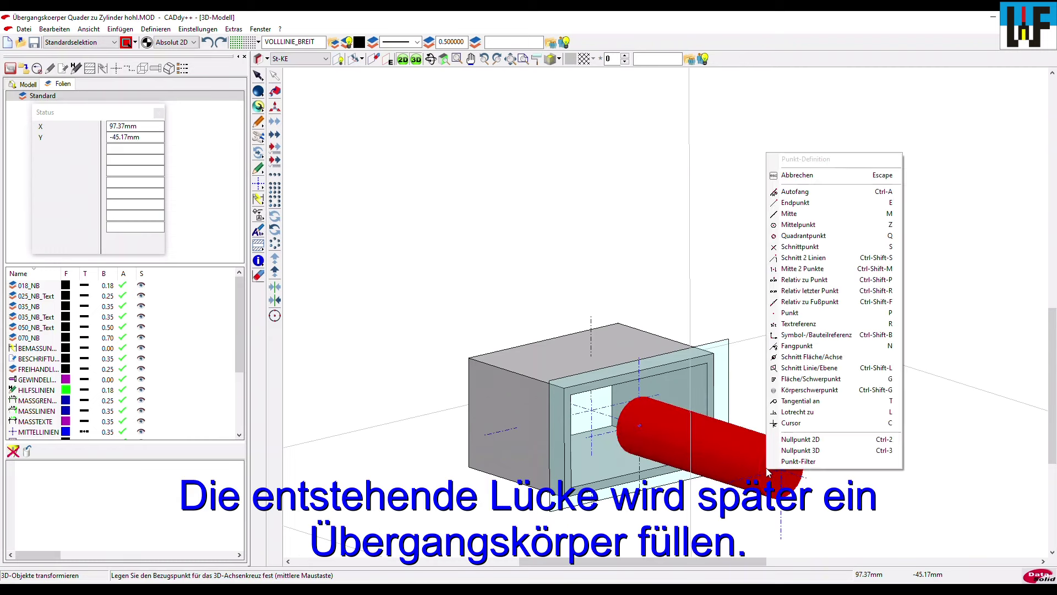
{"action": "left_click", "coordinate": [791, 379]}
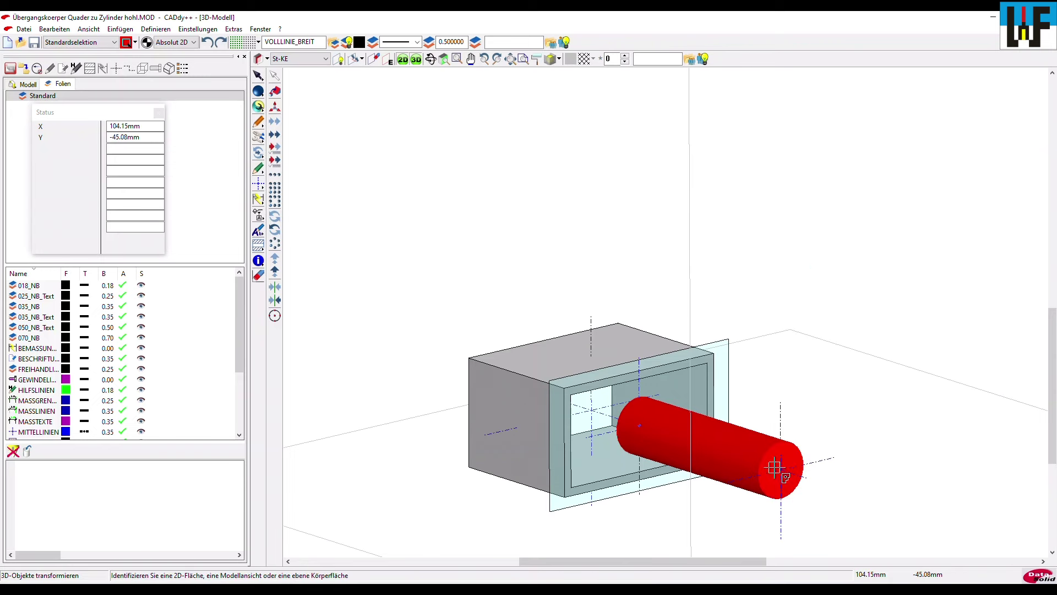
{"action": "left_click", "coordinate": [778, 469]}
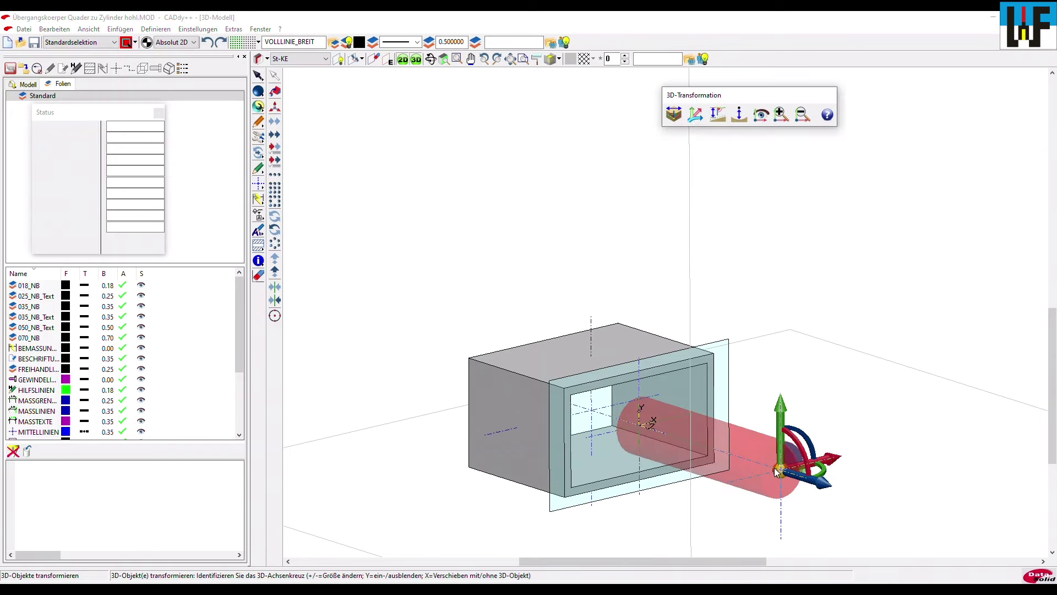
{"action": "left_click", "coordinate": [803, 483]}
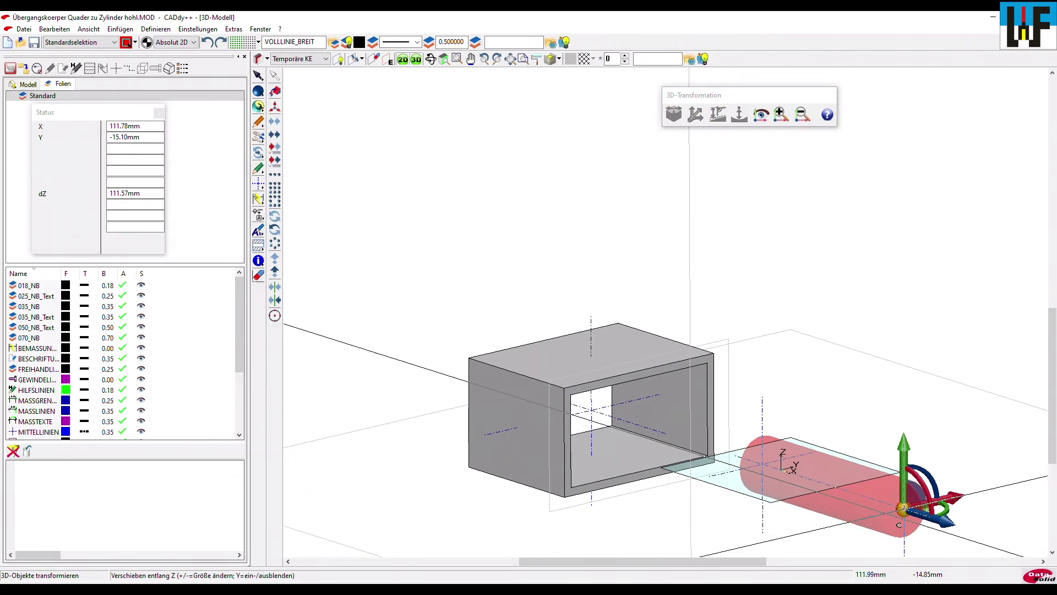
{"action": "left_click", "coordinate": [894, 518]}
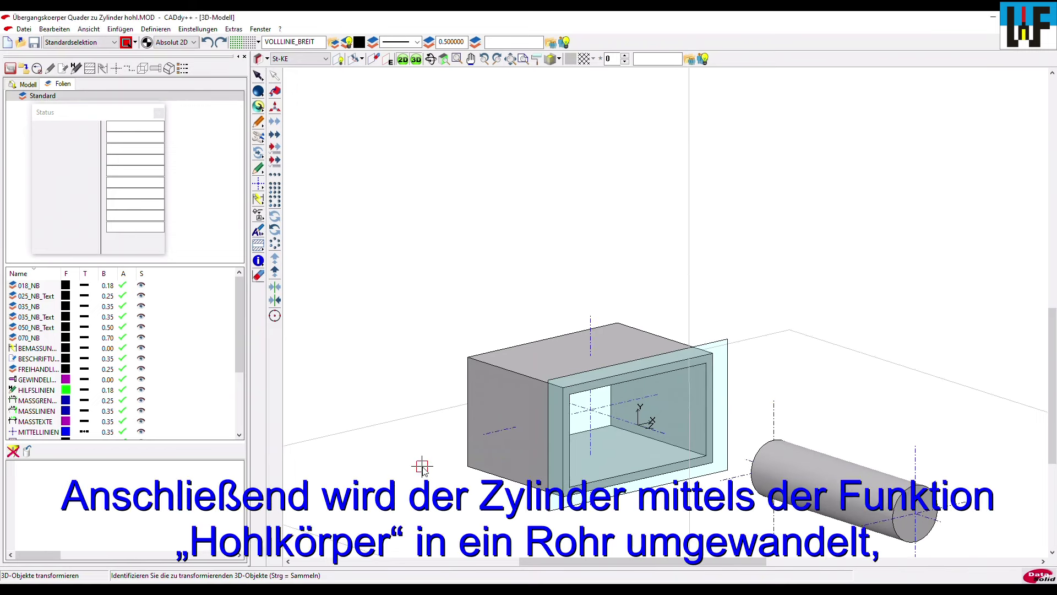
- Hollow the cylinder with Stärke -5 mm, removing both of its end faces
{"action": "left_click", "coordinate": [260, 90]}
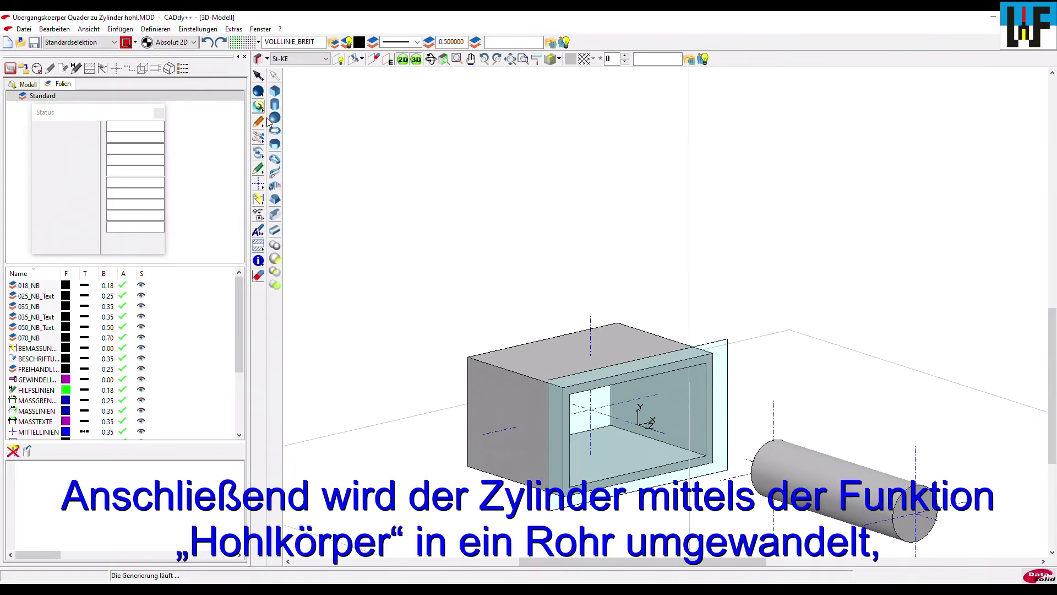
{"action": "left_click", "coordinate": [278, 220]}
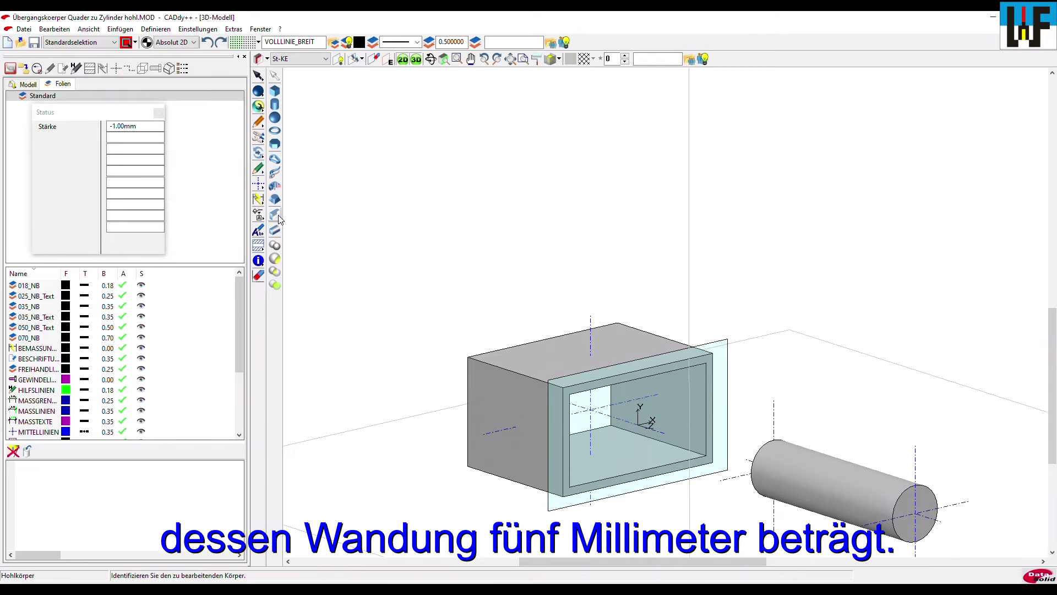
{"action": "left_click", "coordinate": [815, 476]}
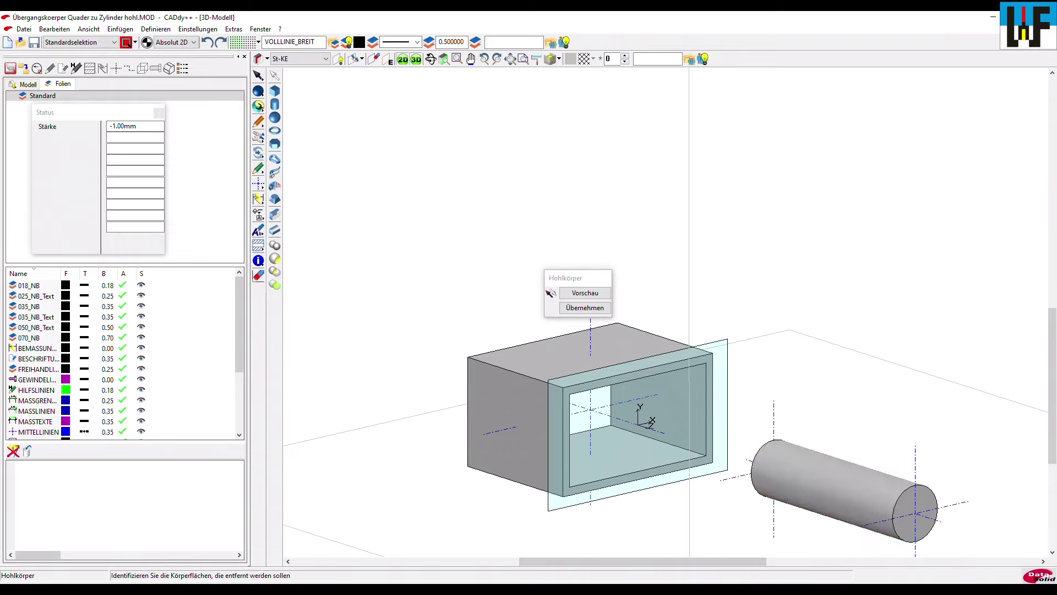
{"action": "left_click", "coordinate": [908, 506], "text": "ctrl"}
{"action": "mouse_move", "coordinate": [906, 508]}
{"action": "middle_mouse_down"}
{"action": "mouse_move", "coordinate": [798, 487]}
{"action": "mouse_move", "coordinate": [775, 465]}
{"action": "middle_mouse_up"}
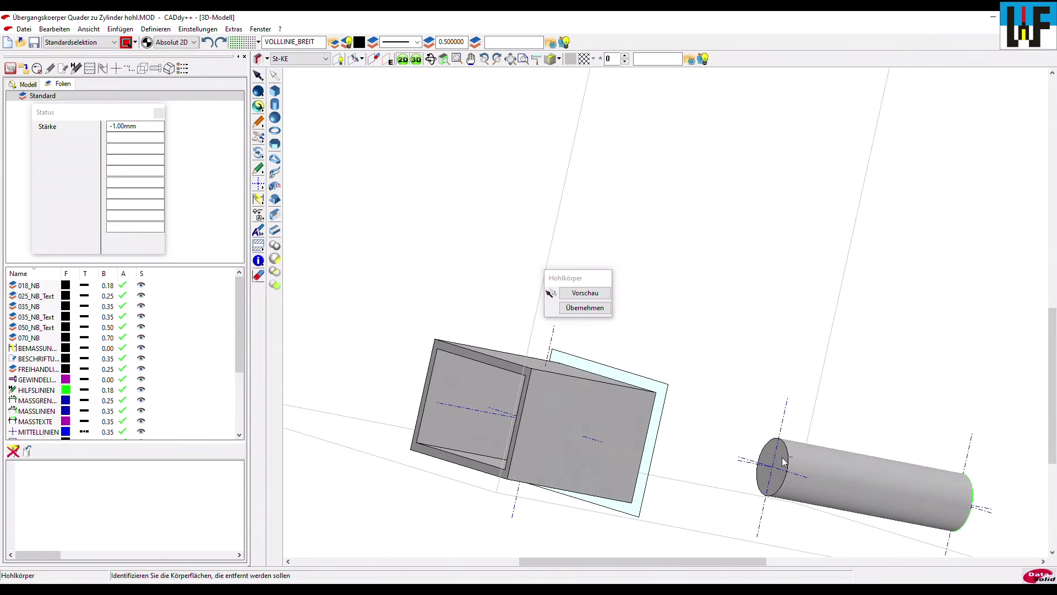
{"action": "left_click", "coordinate": [782, 460]}
{"action": "left_click", "coordinate": [137, 124]}
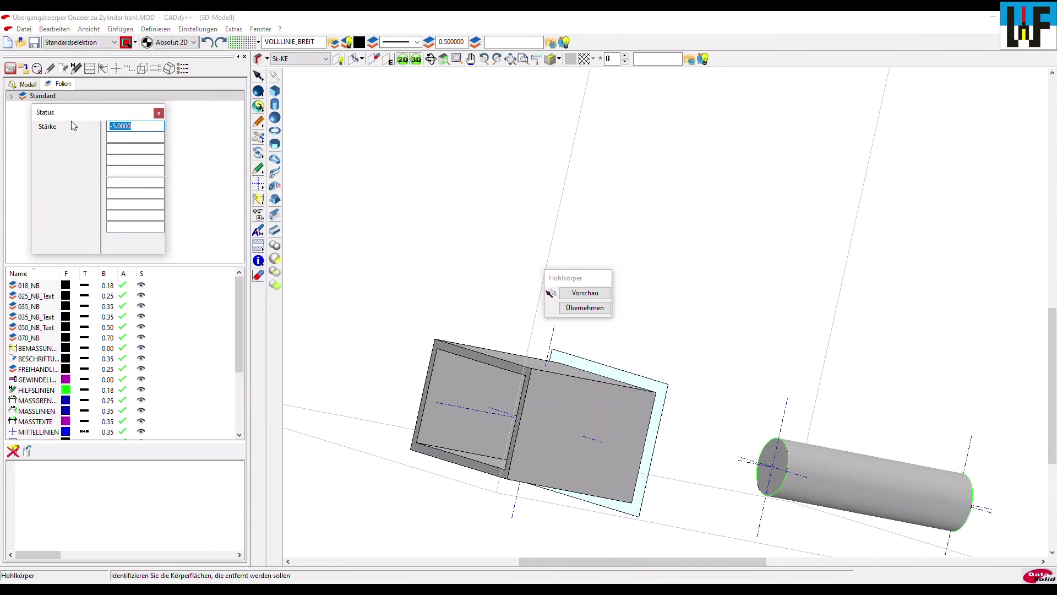
{"action": "key", "text": "Return"}
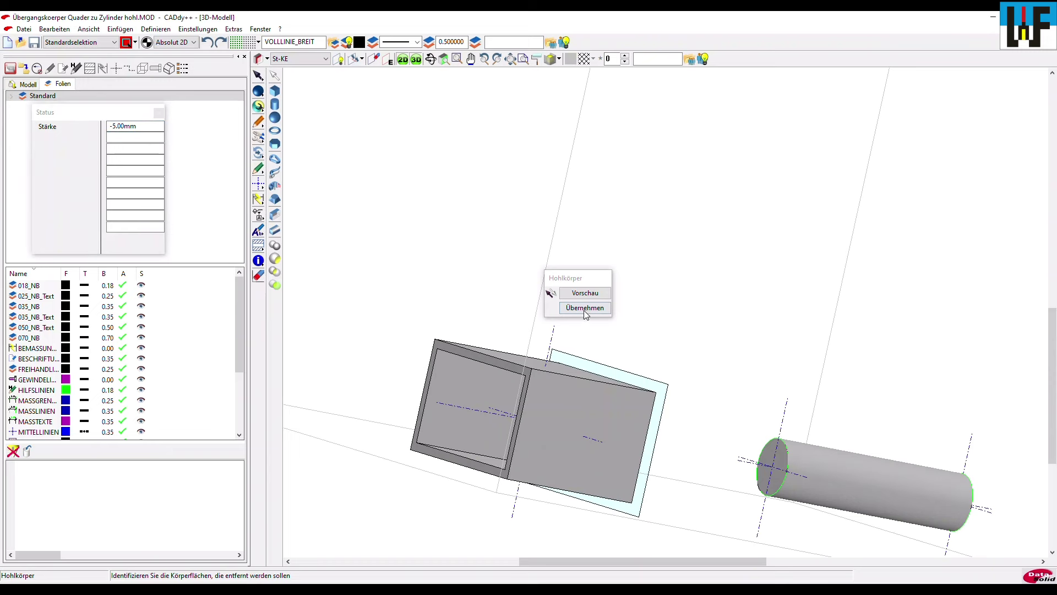
{"action": "left_click", "coordinate": [584, 307]}
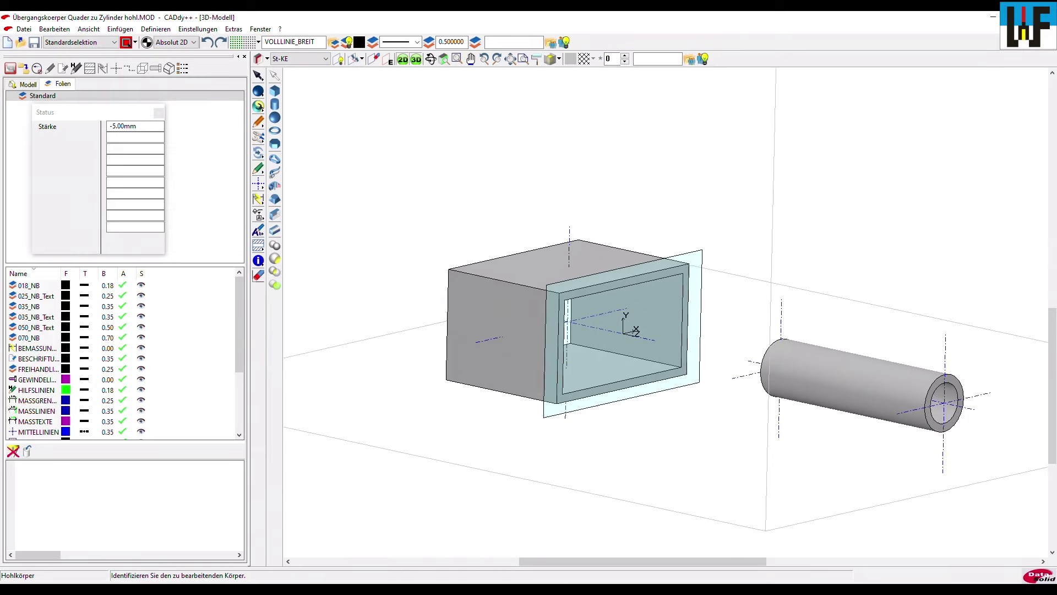
{"action": "left_click", "coordinate": [373, 389]}
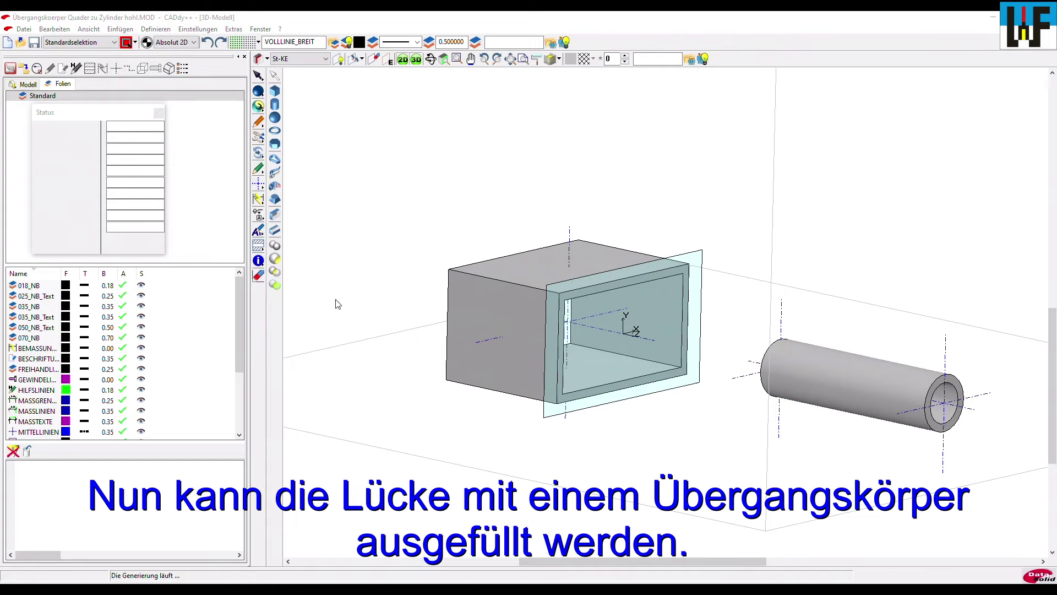
- Create an automatic Übergangskörper between the square tube's end face and the round tube's end face
{"action": "left_click", "coordinate": [276, 201]}
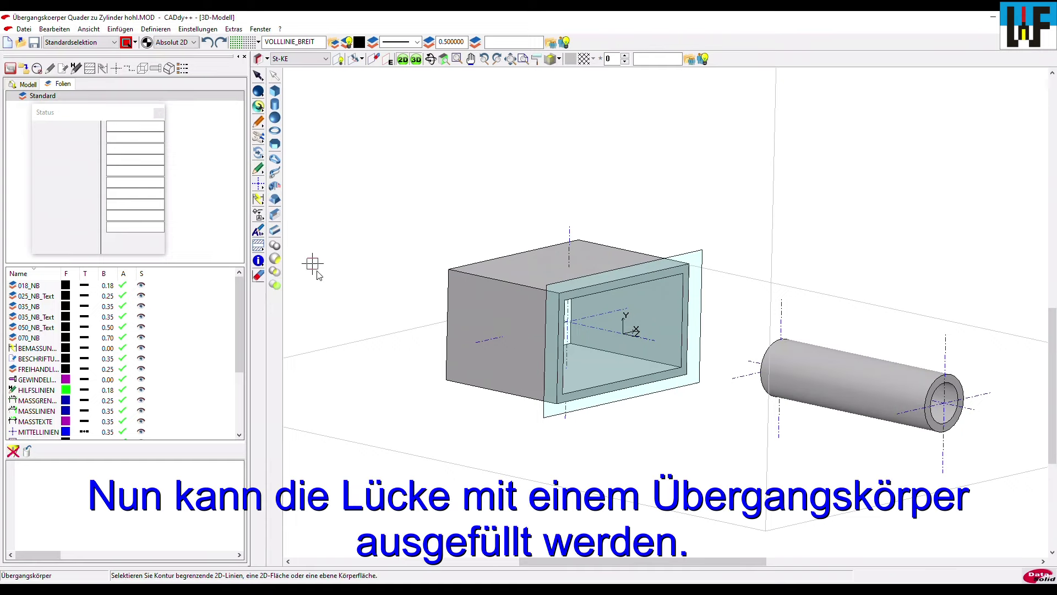
{"action": "left_click", "coordinate": [574, 293]}
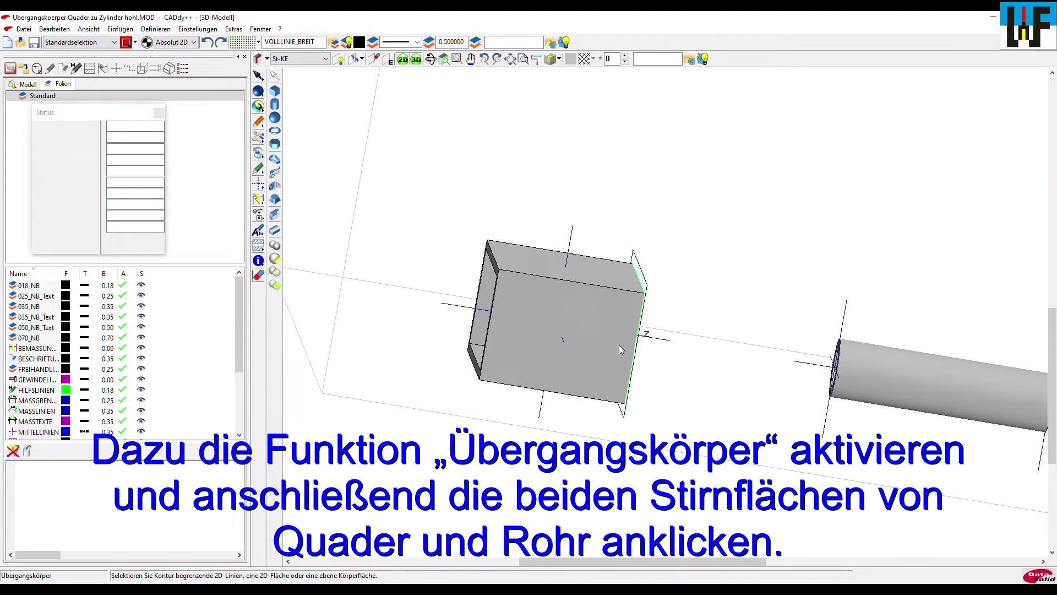
{"action": "middle_click_drag", "start_coordinate": [619, 344], "coordinate": [867, 345]}
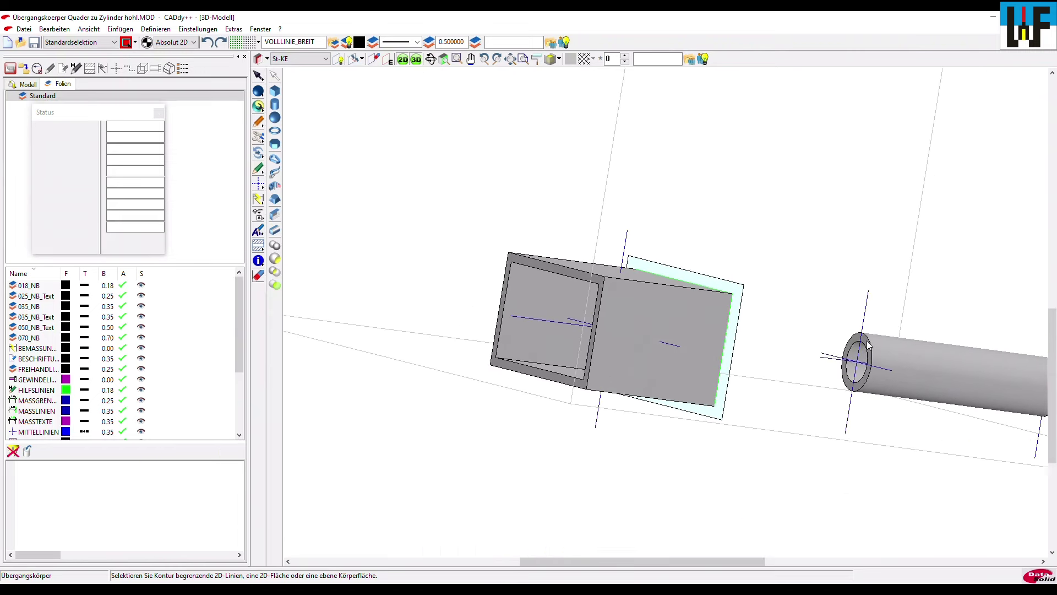
{"action": "left_click", "coordinate": [866, 345]}
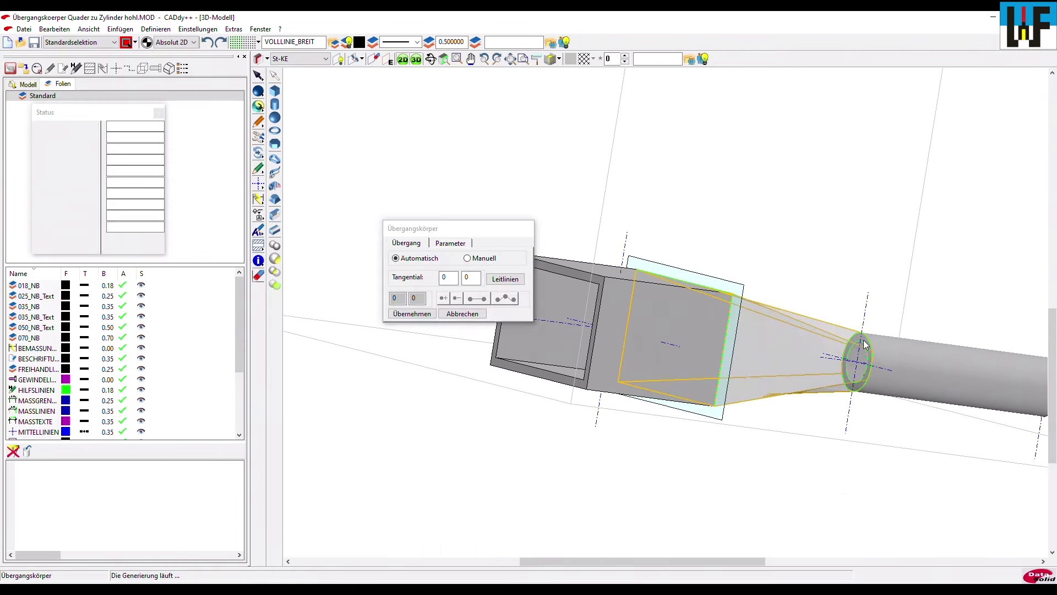
{"action": "middle_click_drag", "start_coordinate": [864, 345], "coordinate": [757, 402]}
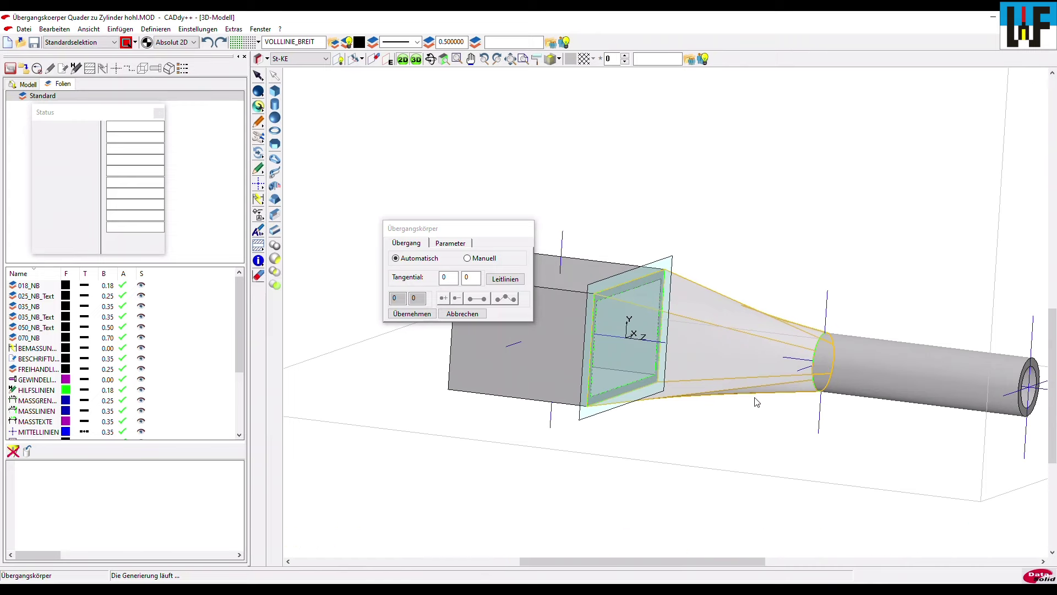
{"action": "middle_click_drag", "start_coordinate": [756, 402], "coordinate": [715, 439]}
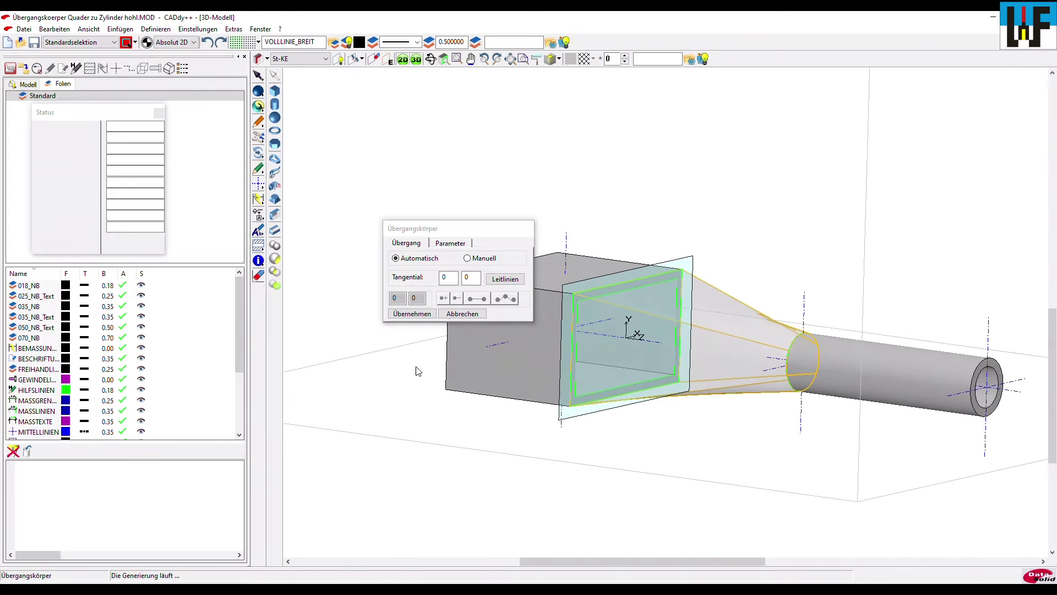
{"action": "left_click", "coordinate": [410, 313]}
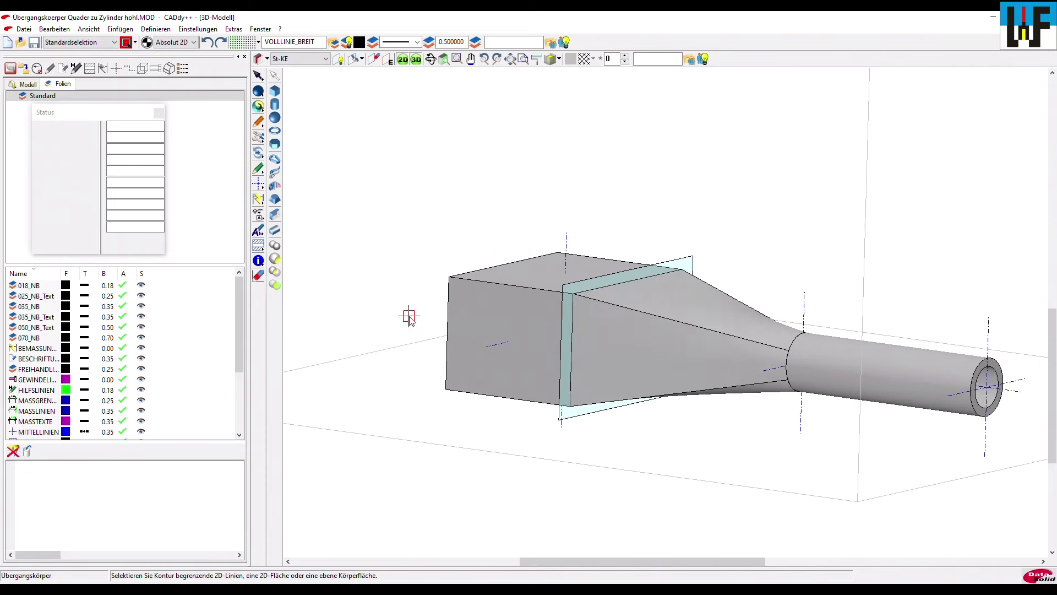
- Hollow the transition body with Stärke -5 mm, removing its rectangular and circular end faces
{"action": "left_click", "coordinate": [275, 229]}
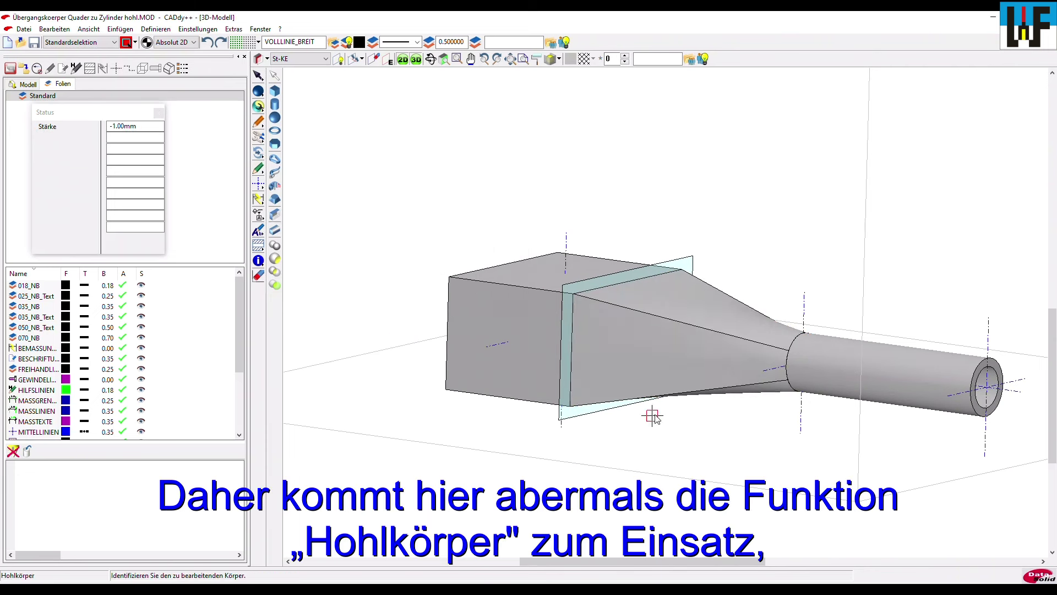
{"action": "left_click", "coordinate": [639, 359]}
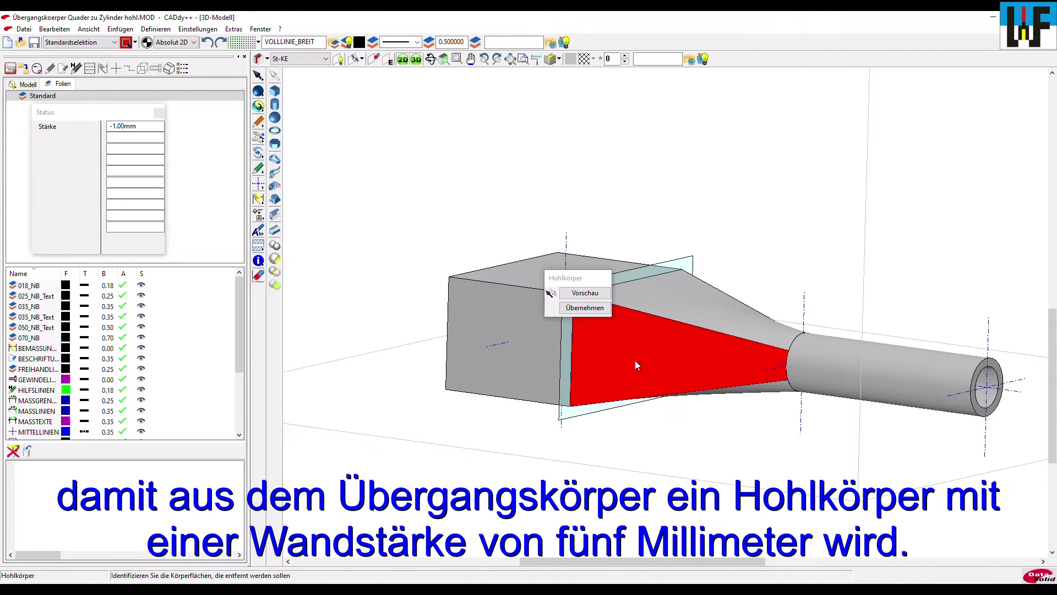
{"action": "mouse_move", "coordinate": [621, 378]}
{"action": "middle_mouse_down"}
{"action": "mouse_move", "coordinate": [608, 400]}
{"action": "mouse_move", "coordinate": [620, 403]}
{"action": "middle_mouse_up"}
{"action": "left_click", "coordinate": [688, 315]}
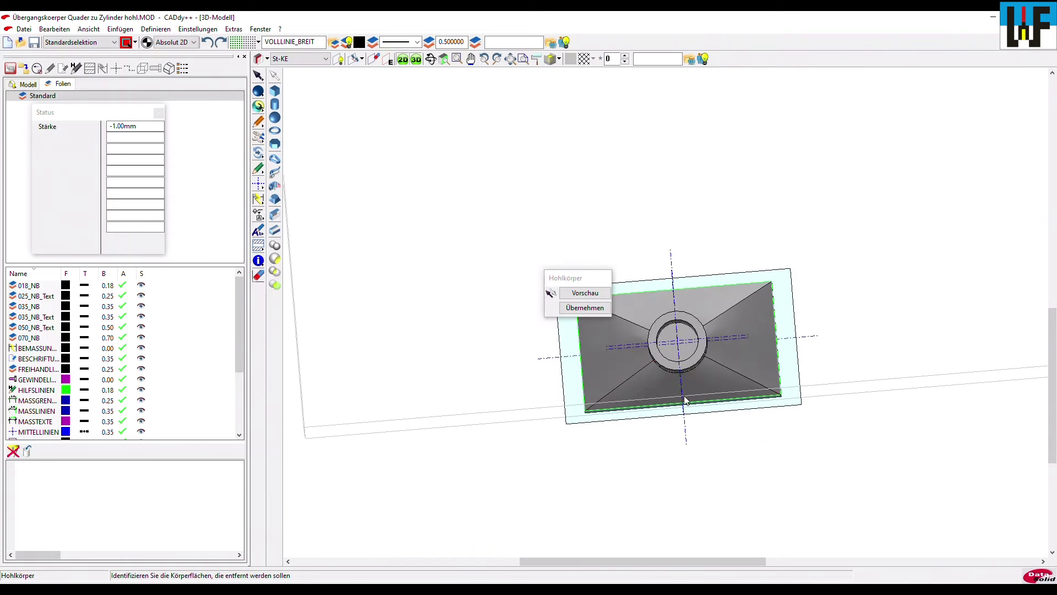
{"action": "left_click", "coordinate": [673, 337]}
{"action": "left_click", "coordinate": [139, 125]}
{"action": "key", "text": "BackSpace"}
{"action": "key", "text": "BackSpace"}
{"action": "key", "text": "BackSpace"}
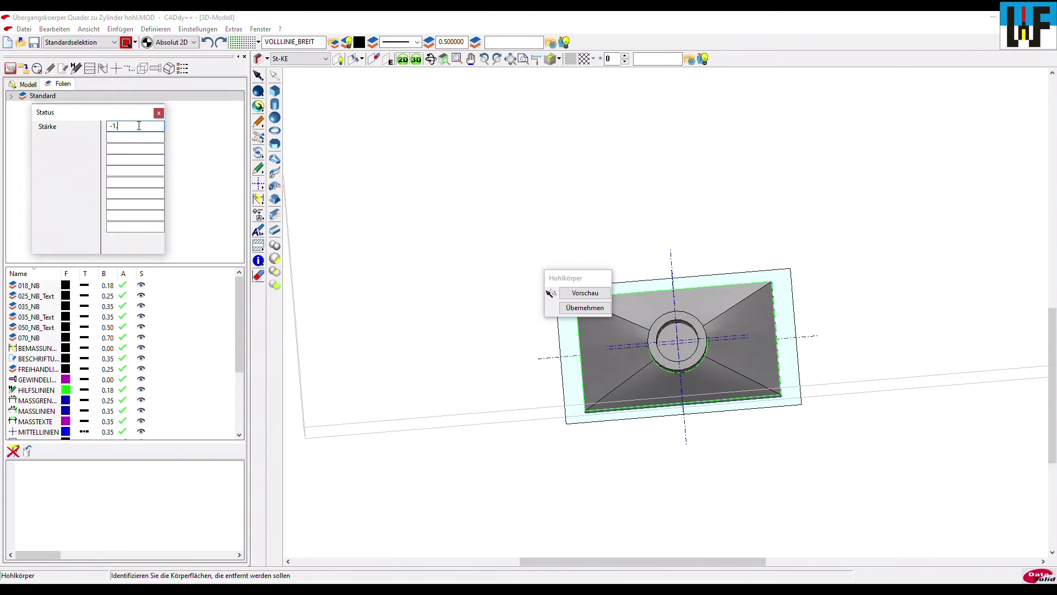
{"action": "left_click", "coordinate": [187, 141]}
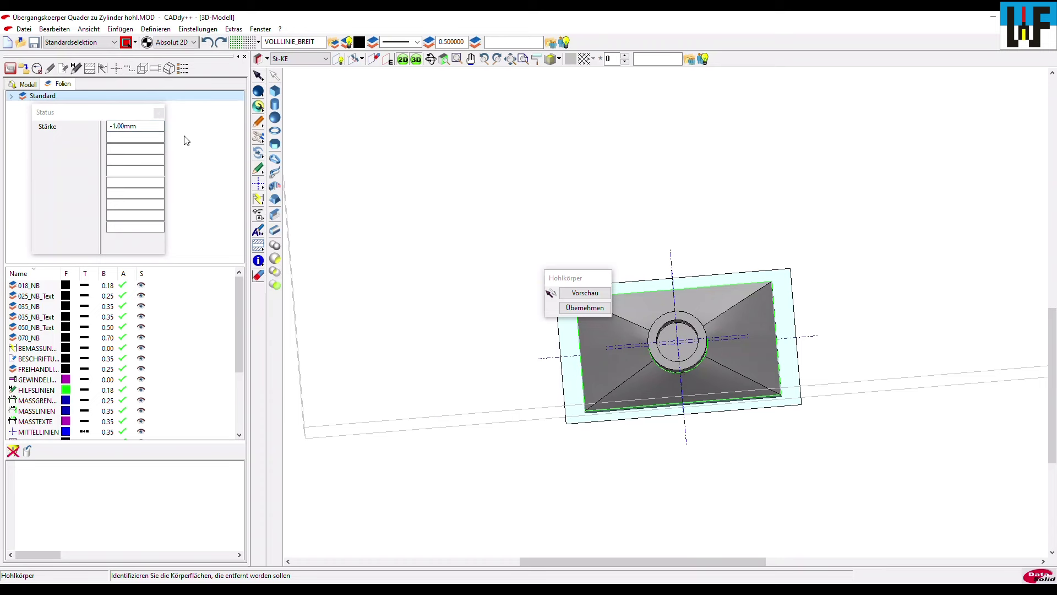
{"action": "left_click", "coordinate": [141, 124]}
{"action": "key", "text": "BackSpace"}
{"action": "key", "text": "BackSpace"}
{"action": "key", "text": "BackSpace"}
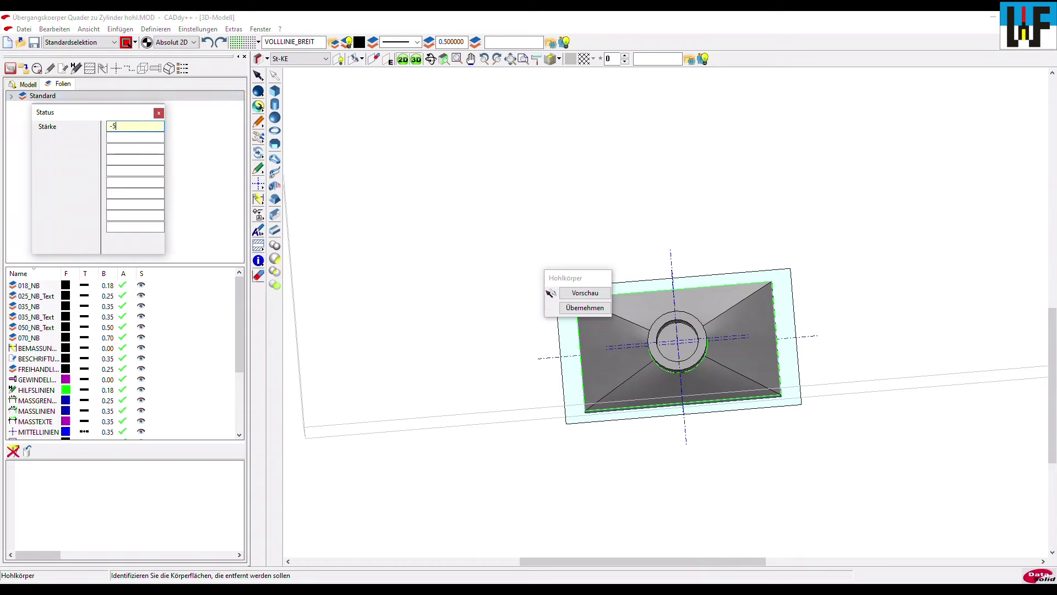
{"action": "left_click", "coordinate": [579, 309]}
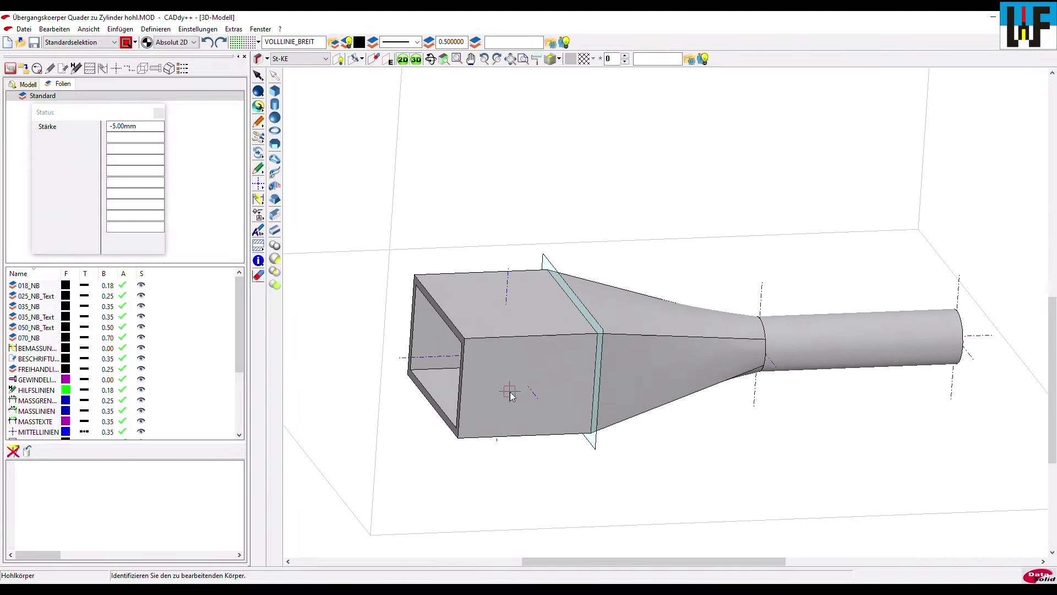
- Unite the box with the transition body, then add the round tube to the result
{"action": "left_click", "coordinate": [364, 383]}
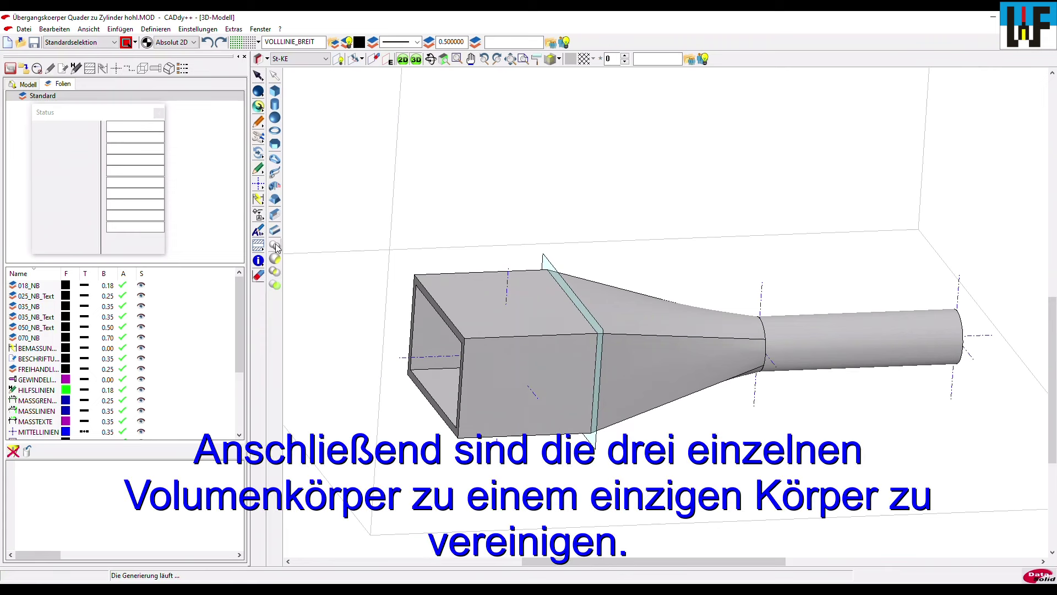
{"action": "left_click", "coordinate": [485, 317]}
{"action": "left_click", "coordinate": [642, 315]}
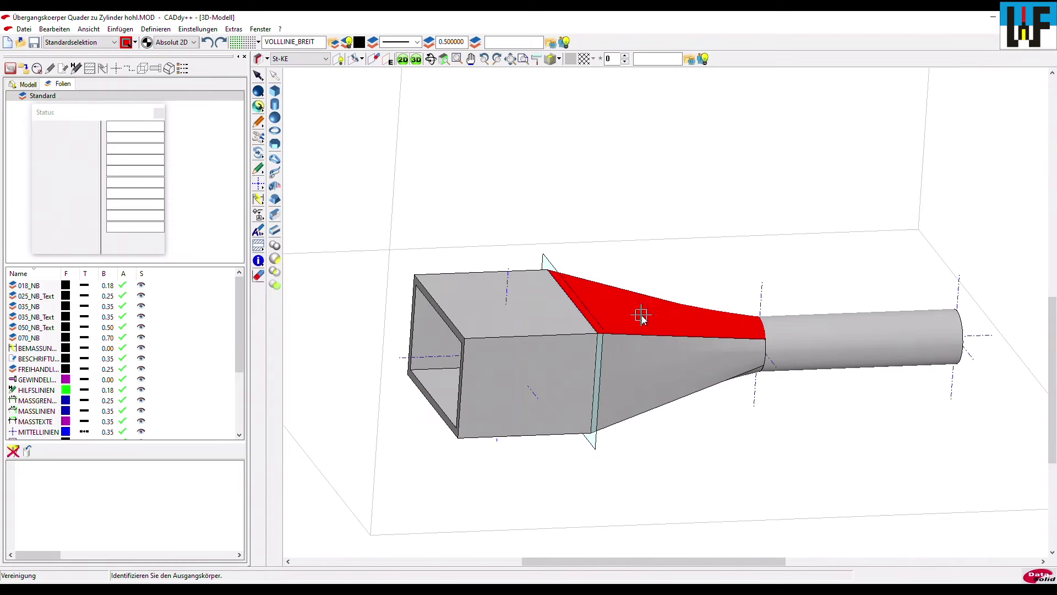
{"action": "left_click", "coordinate": [635, 316]}
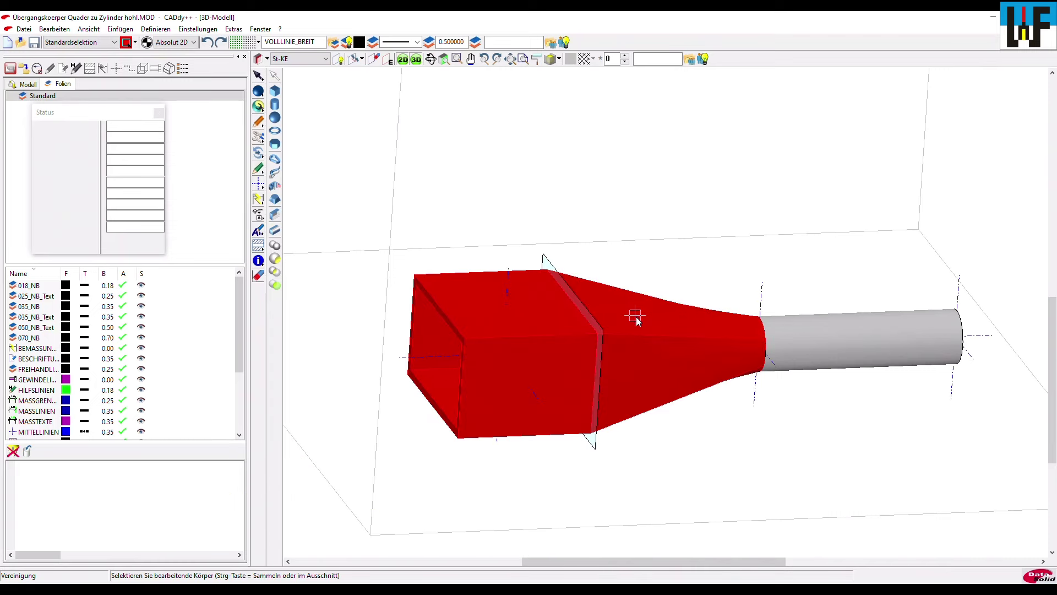
{"action": "left_click", "coordinate": [796, 328]}
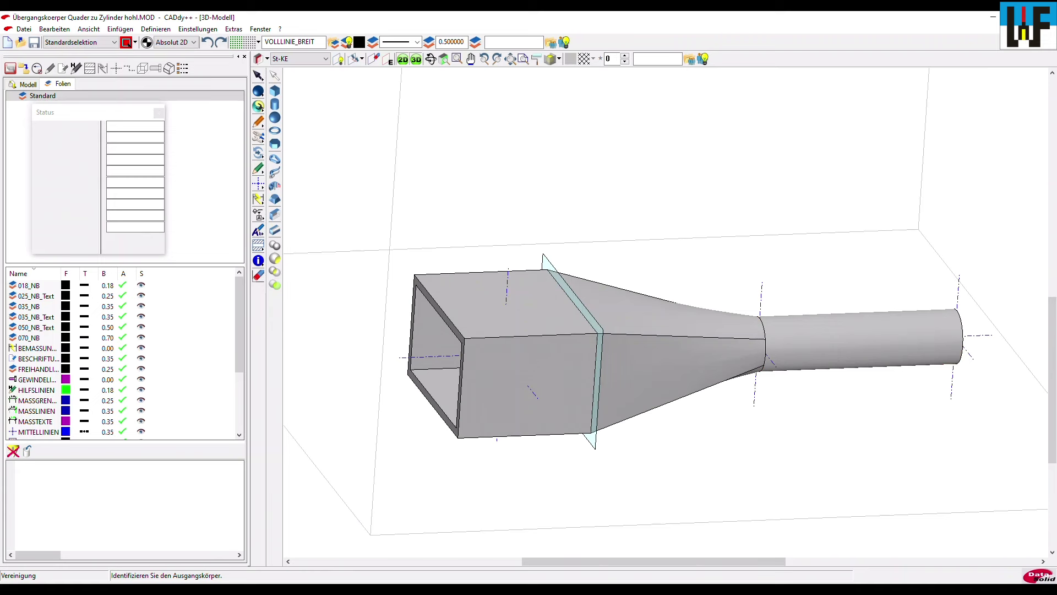
- Set the solid's Objektdarstellung transparency to 56 and confirm
{"action": "left_click", "coordinate": [258, 260]}
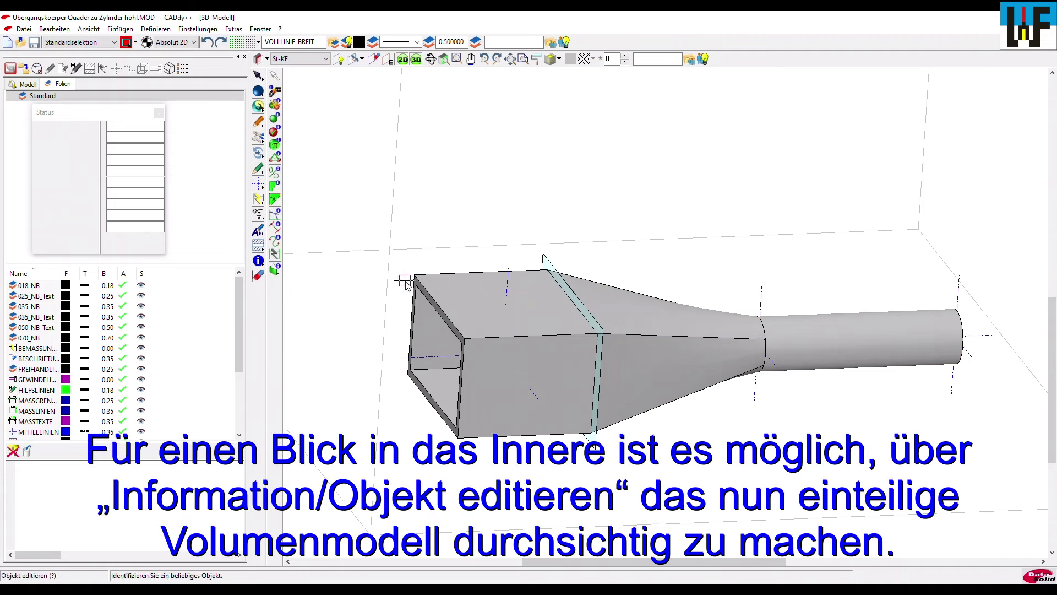
{"action": "left_click", "coordinate": [471, 311]}
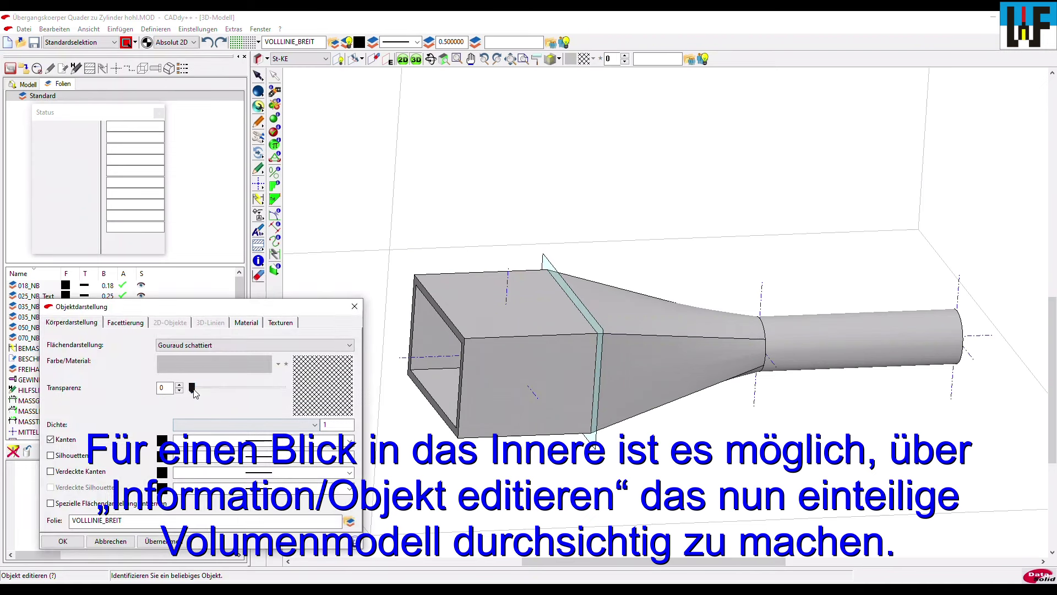
{"action": "left_click_drag", "start_coordinate": [194, 389], "coordinate": [244, 391]}
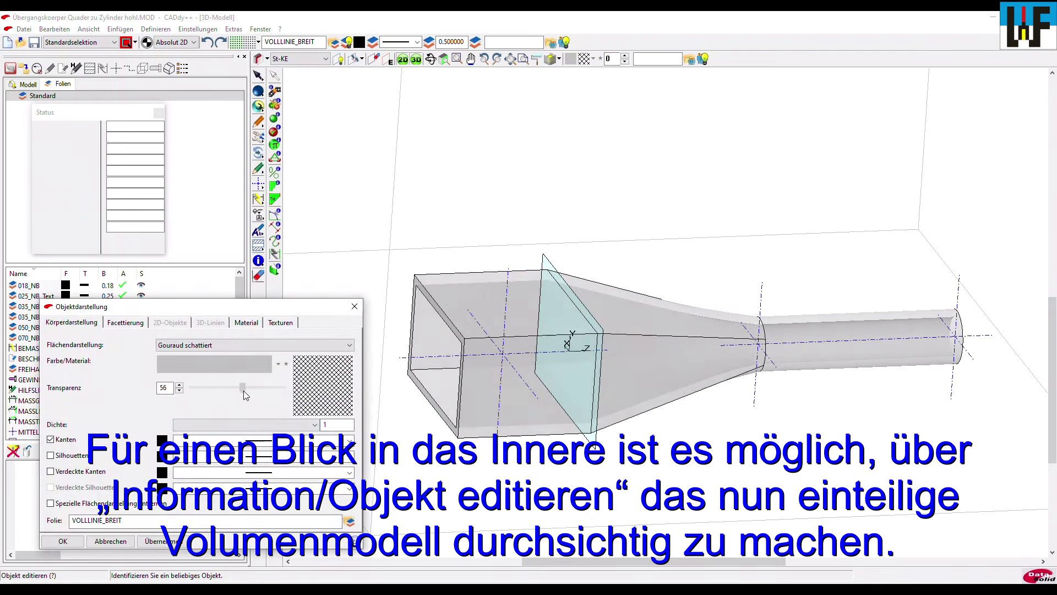
{"action": "left_click", "coordinate": [167, 543]}
{"action": "left_click", "coordinate": [64, 542]}
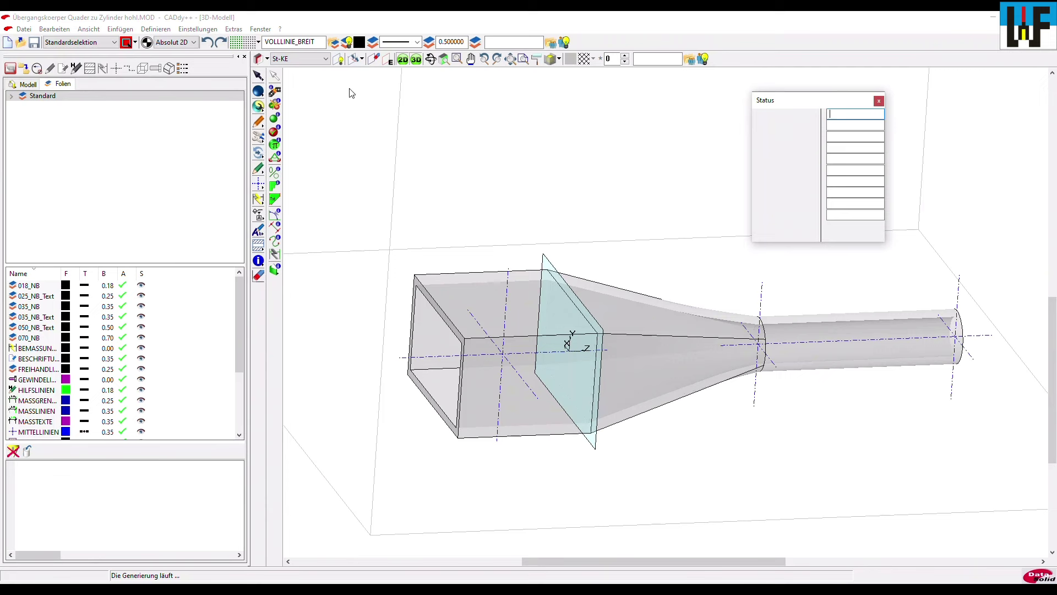
- Create work plane St-KE1 lying on the square box's top face
{"action": "left_click", "coordinate": [261, 60]}
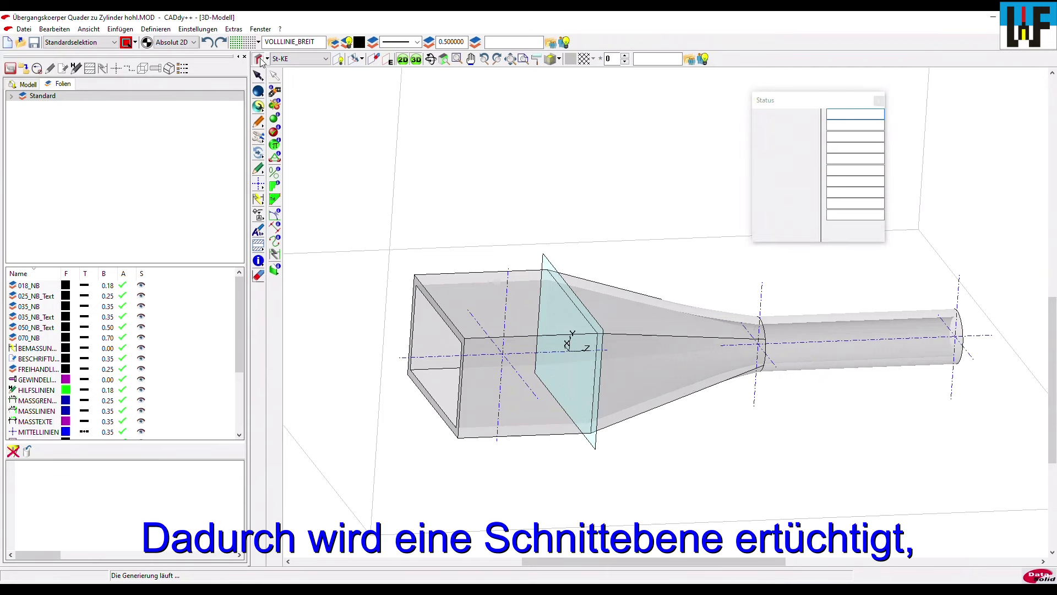
{"action": "left_click", "coordinate": [479, 297]}
{"action": "left_click", "coordinate": [19, 133]}
- Add St-KE1 as an active section plane from the Modell tree (Schnittebenen > hinzufügen und aktivieren)
{"action": "left_click", "coordinate": [24, 85]}
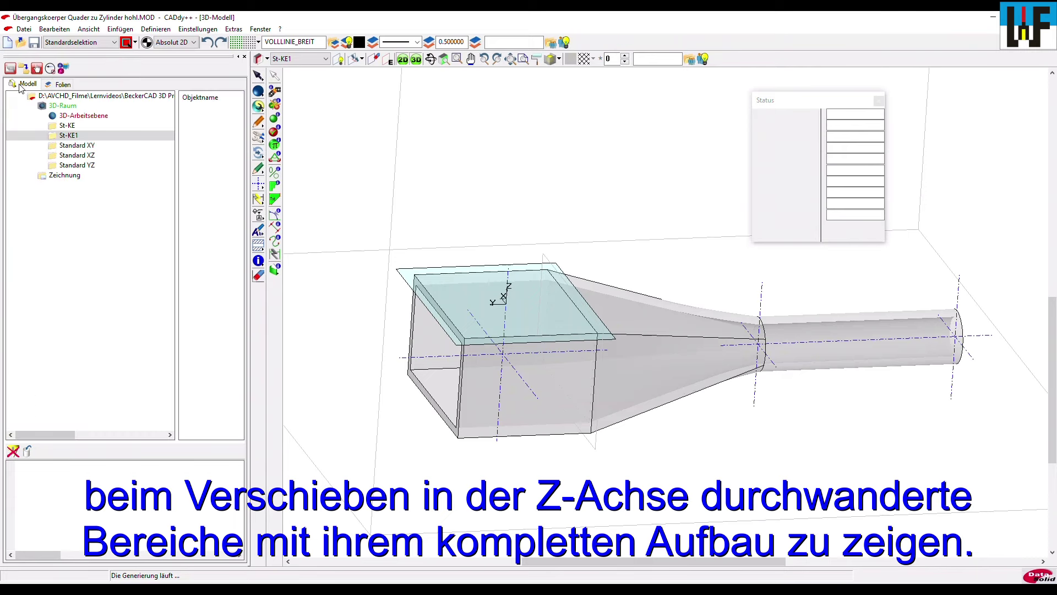
{"action": "right_click", "coordinate": [61, 141]}
{"action": "mouse_move", "coordinate": [97, 208]}
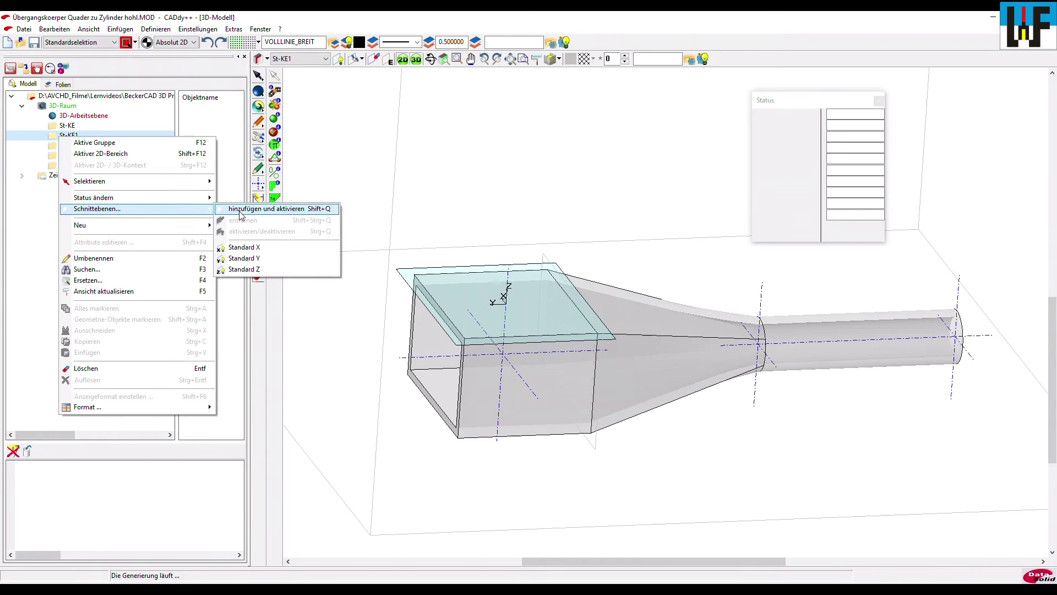
{"action": "left_click", "coordinate": [240, 215]}
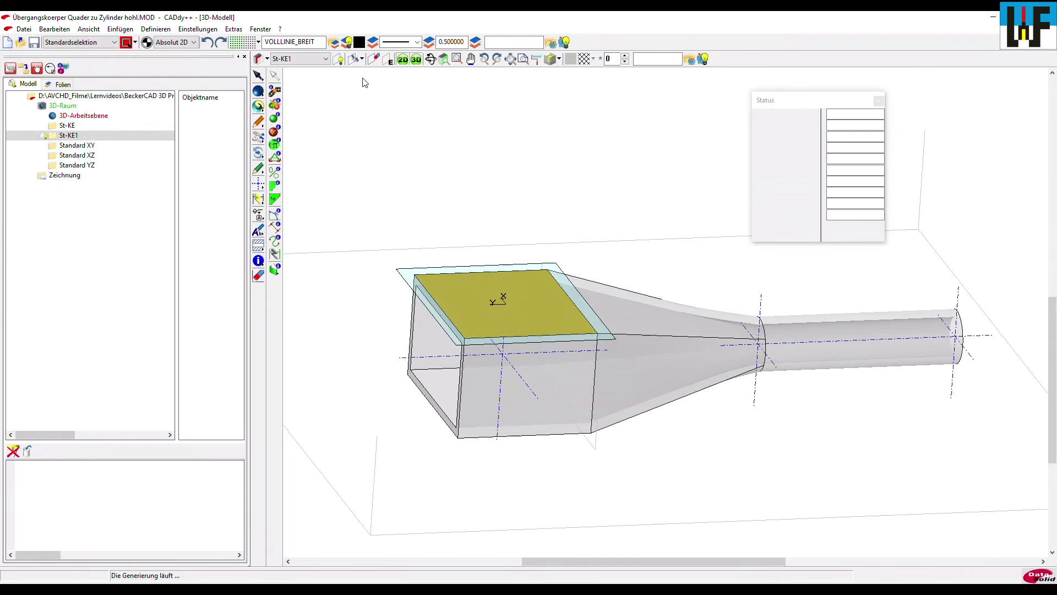
- Move the section plane along Z with 'KE entlang Z verschieben' to a new height above the box
{"action": "left_click", "coordinate": [363, 59]}
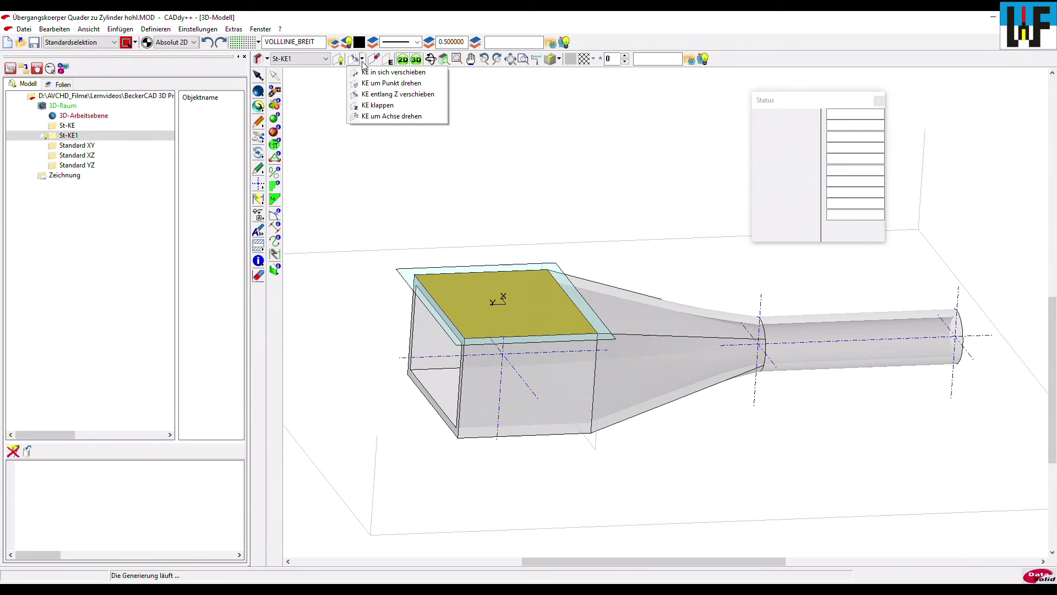
{"action": "left_click", "coordinate": [370, 95]}
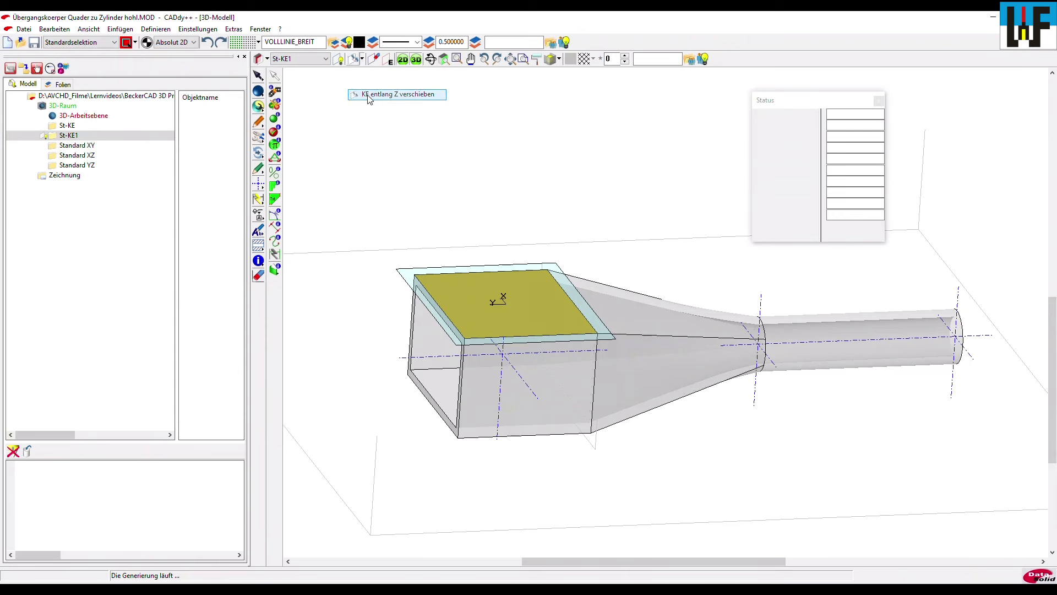
{"action": "left_click", "coordinate": [400, 286]}
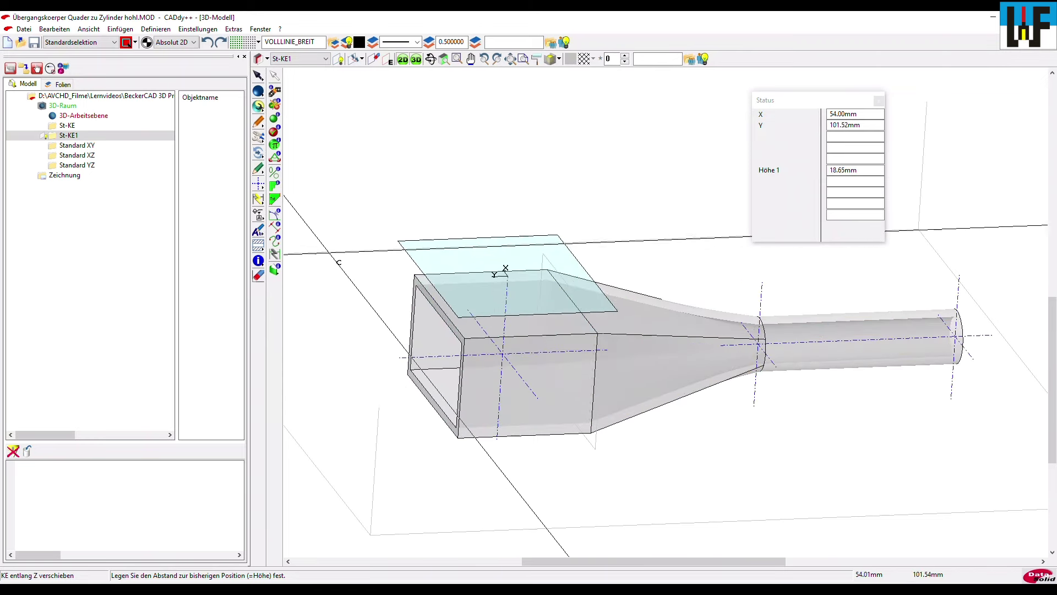
{"action": "left_click", "coordinate": [326, 235]}
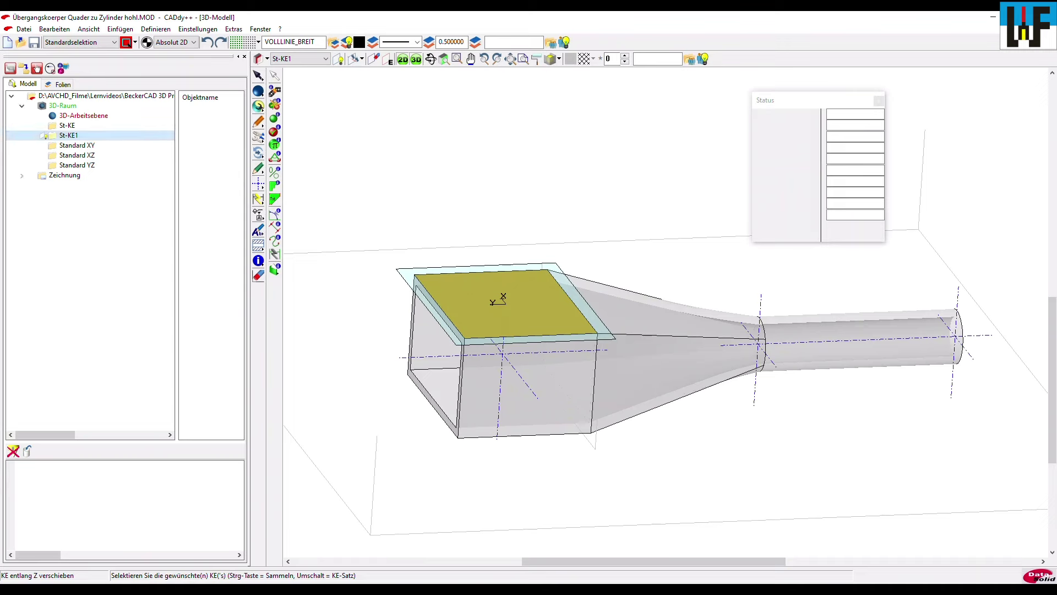